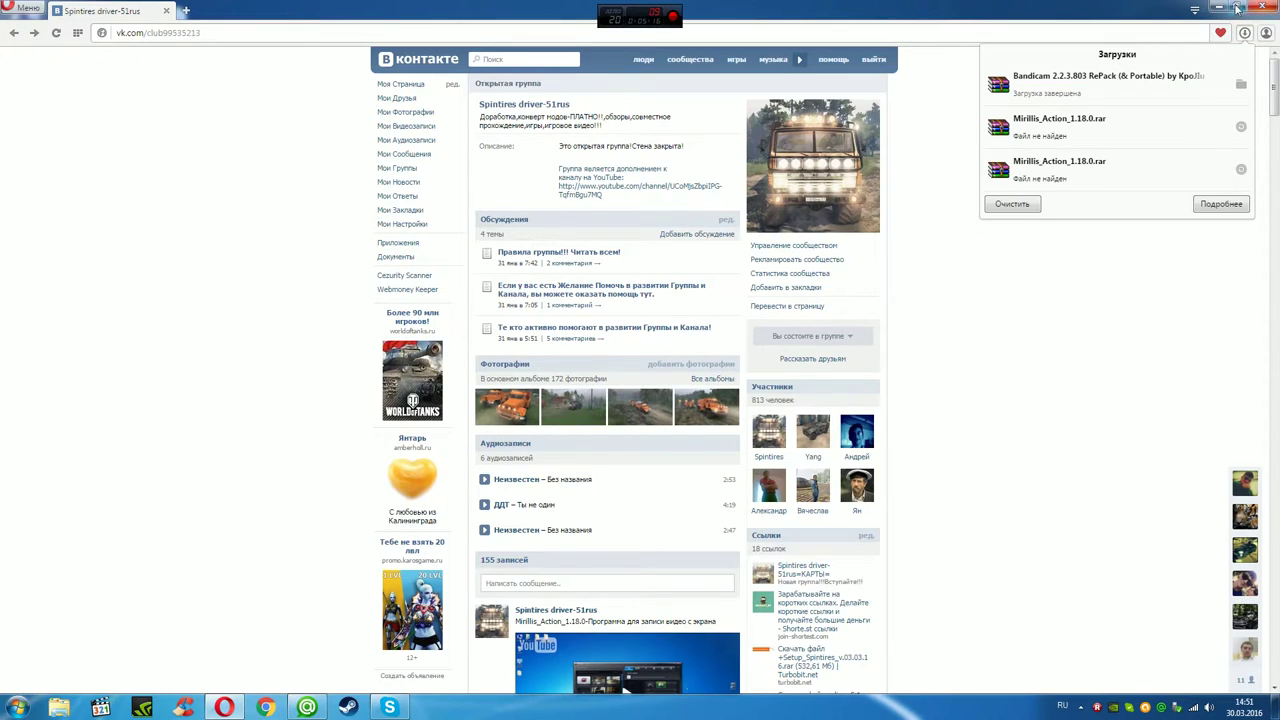
Extract the Bandicam 2.2.3.803 RePack archive in the Загрузки folder into its own subfolder
click(1220, 8)
double_click(76, 30)
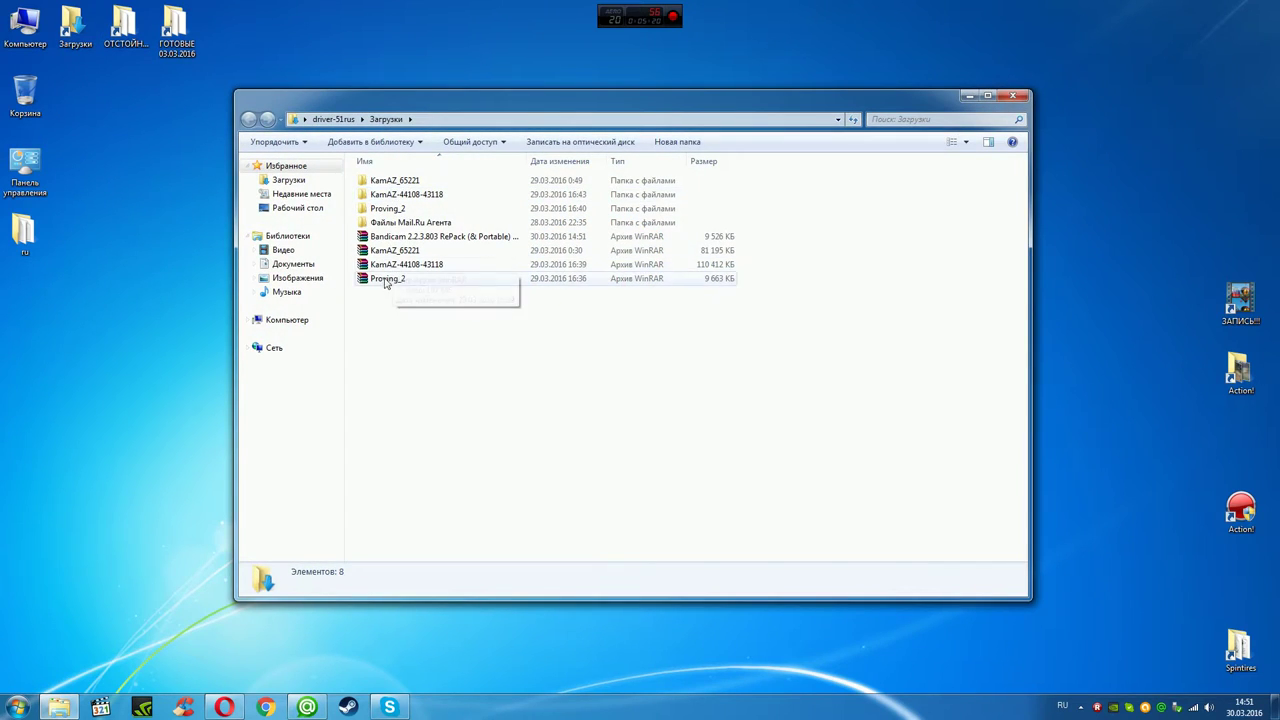
right_click(386, 238)
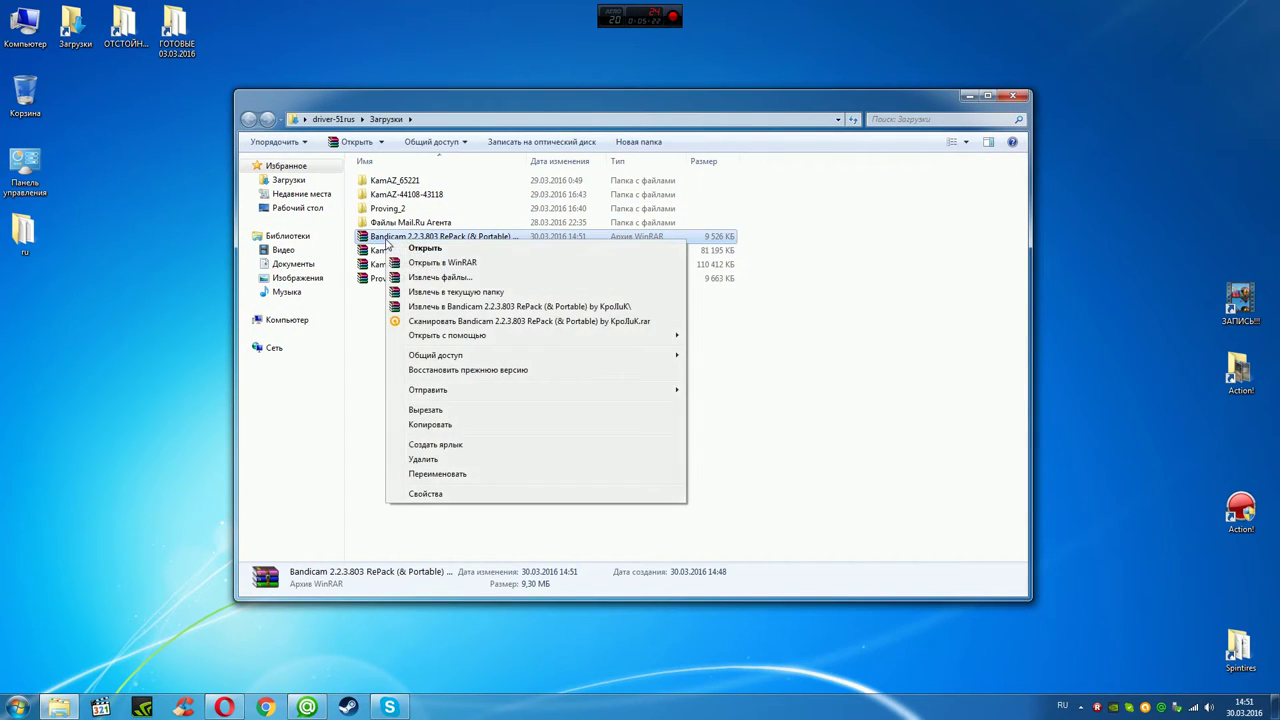
click(490, 277)
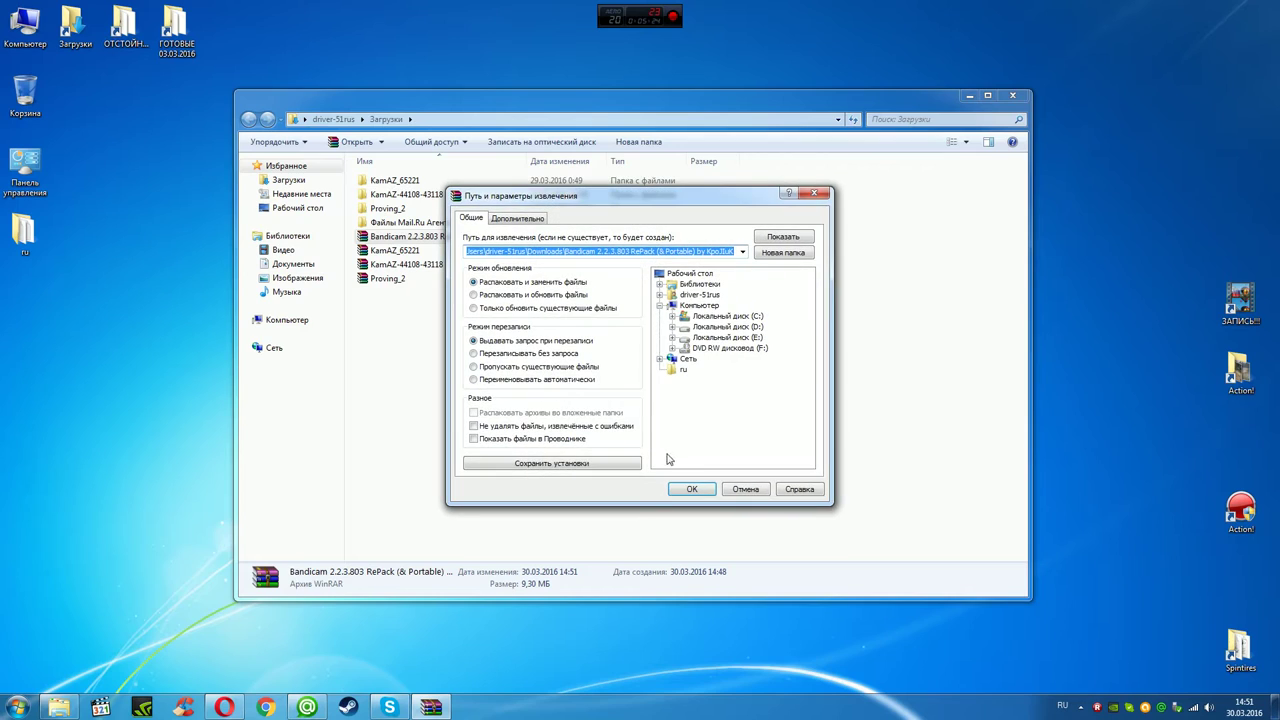
click(690, 488)
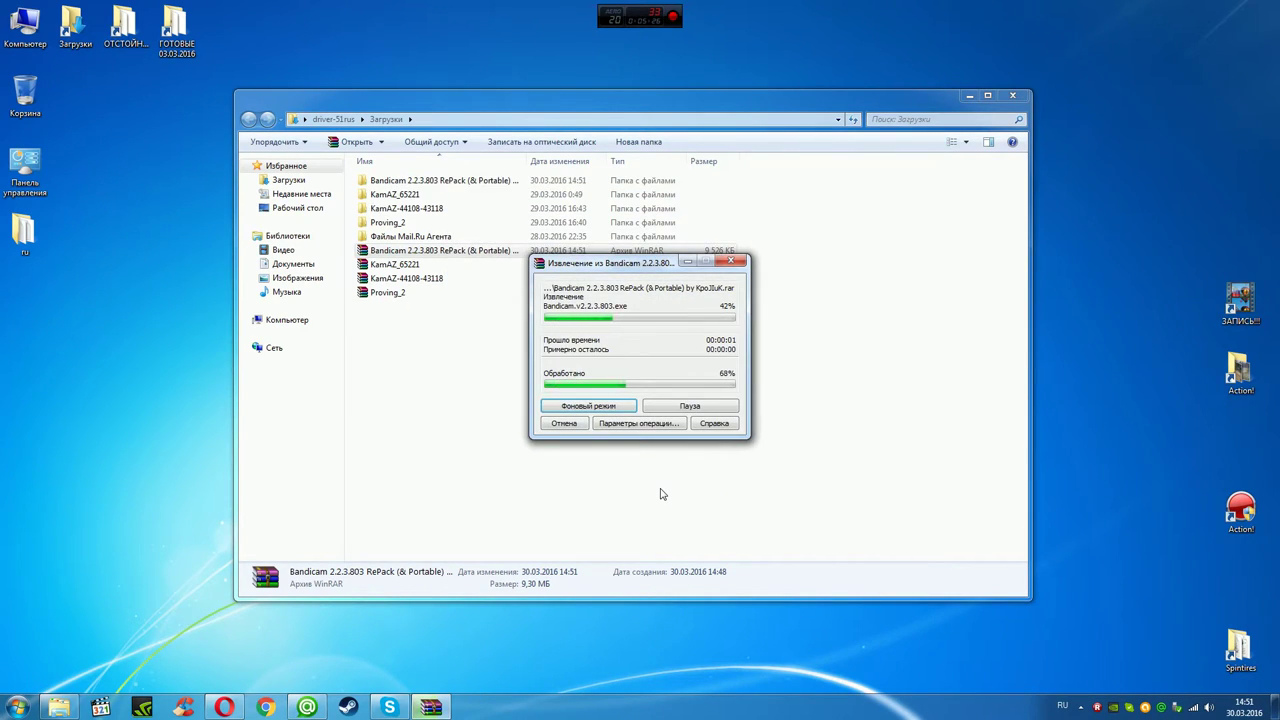
click(450, 395)
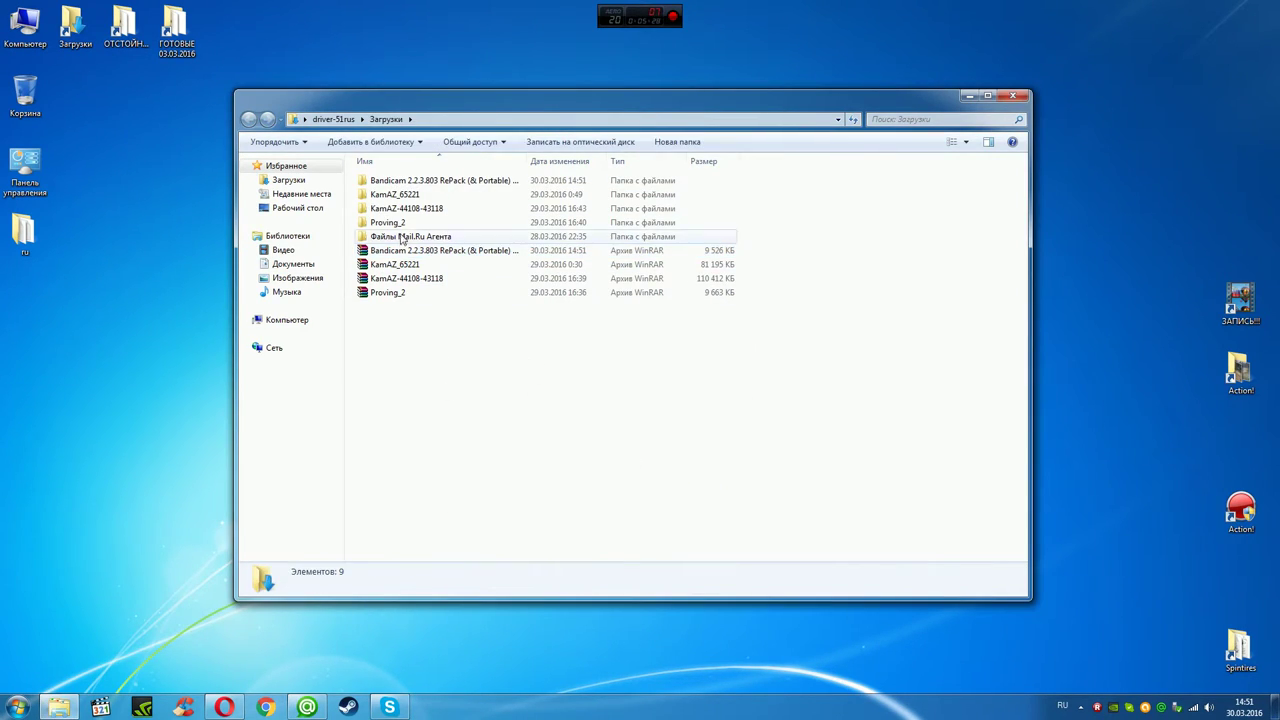
Read the installation instructions in the установка text file inside the extracted Bandicam folder and close it
double_click(400, 182)
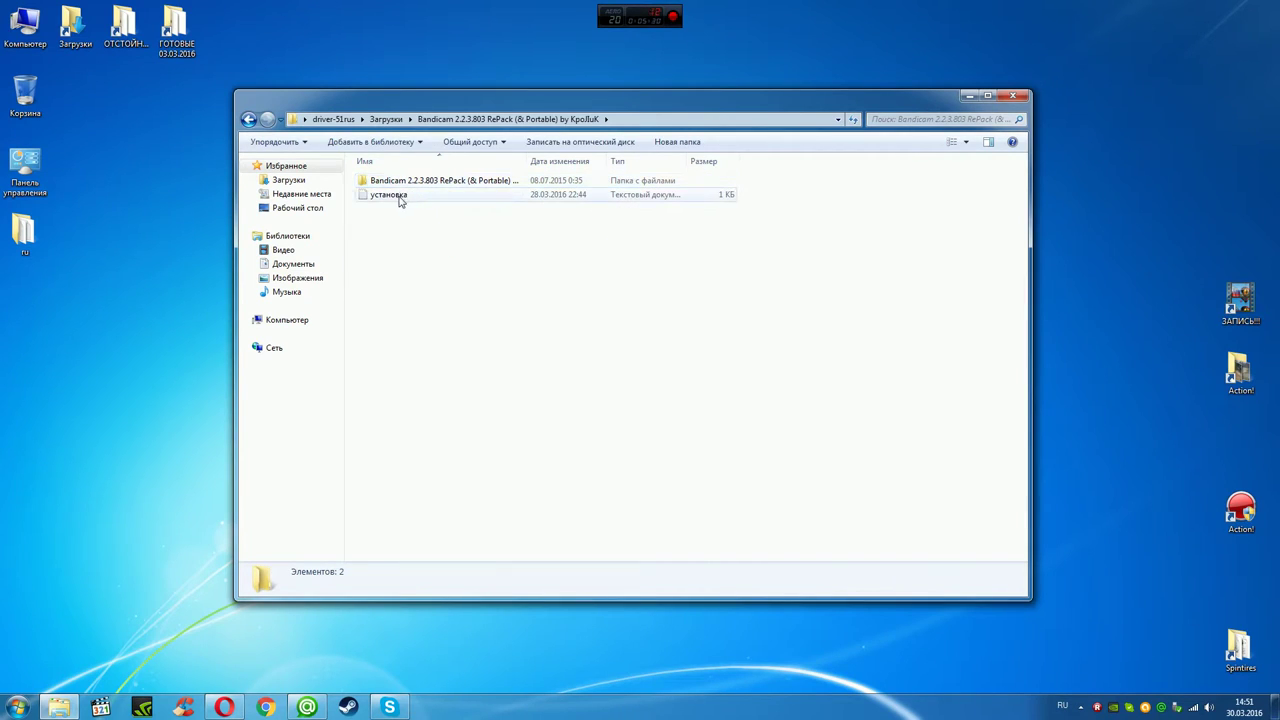
double_click(393, 196)
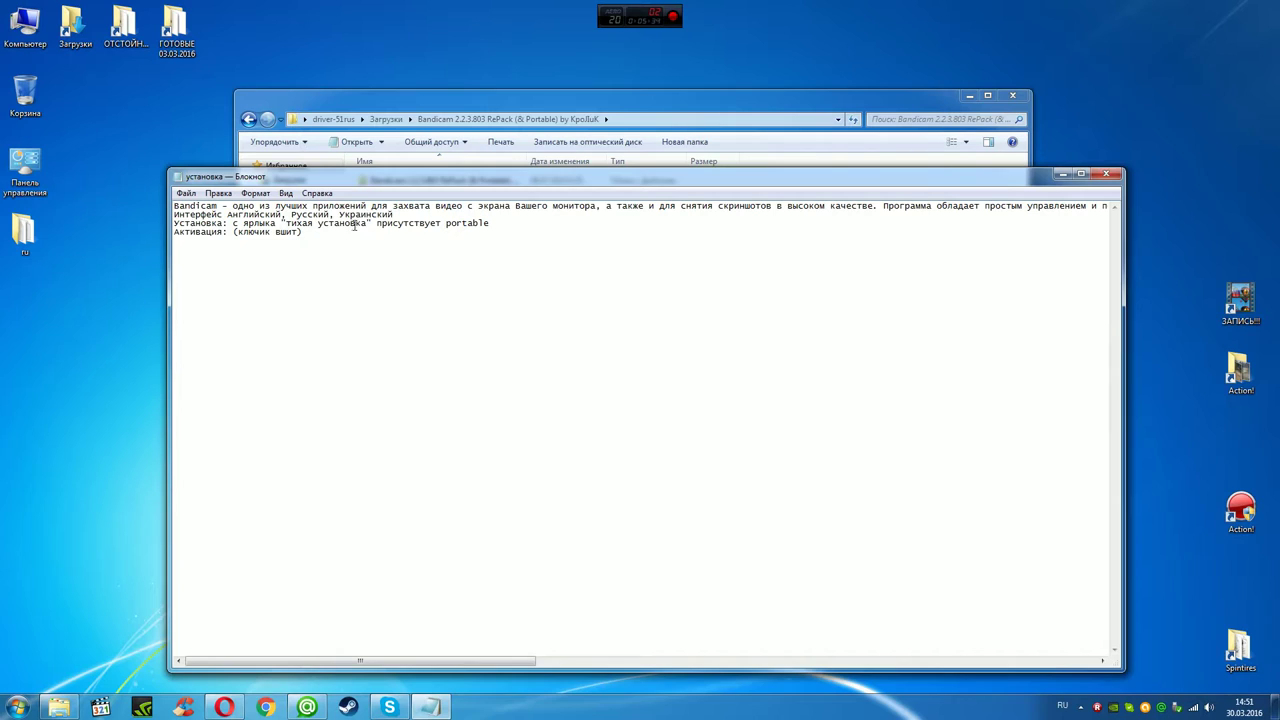
drag(492, 223, 176, 224)
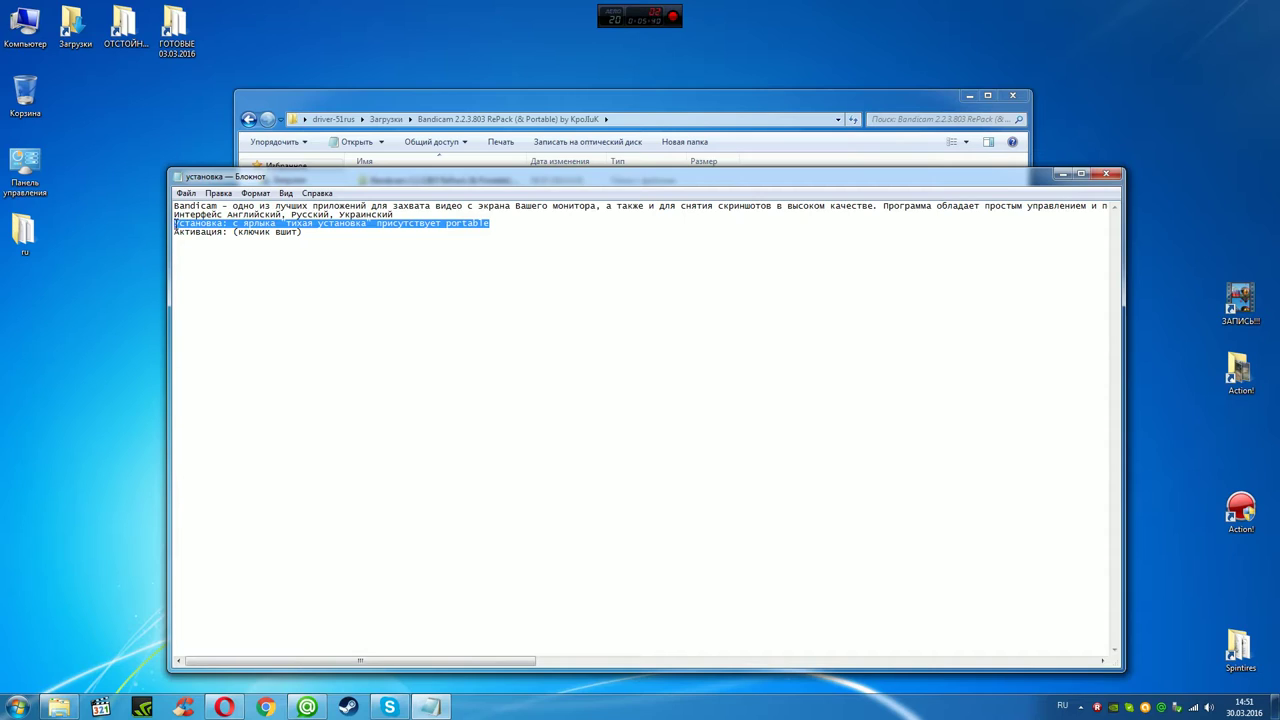
click(371, 255)
drag(366, 226, 286, 225)
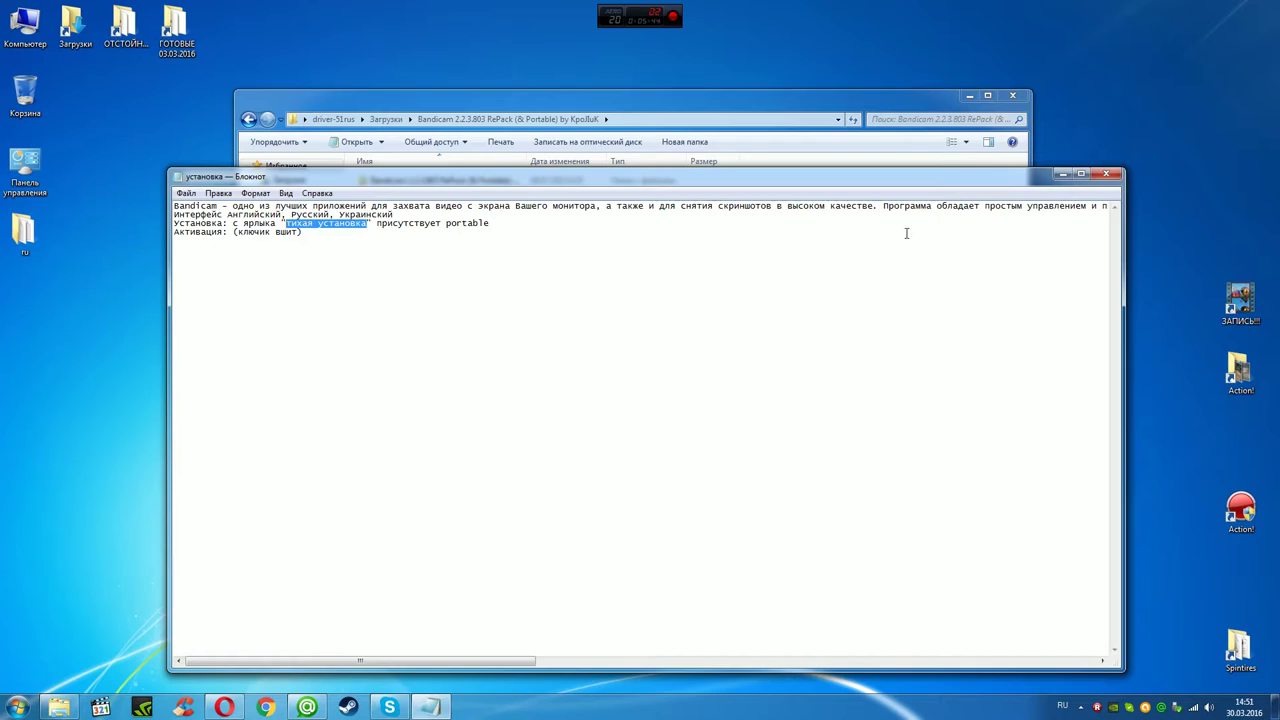
click(1106, 174)
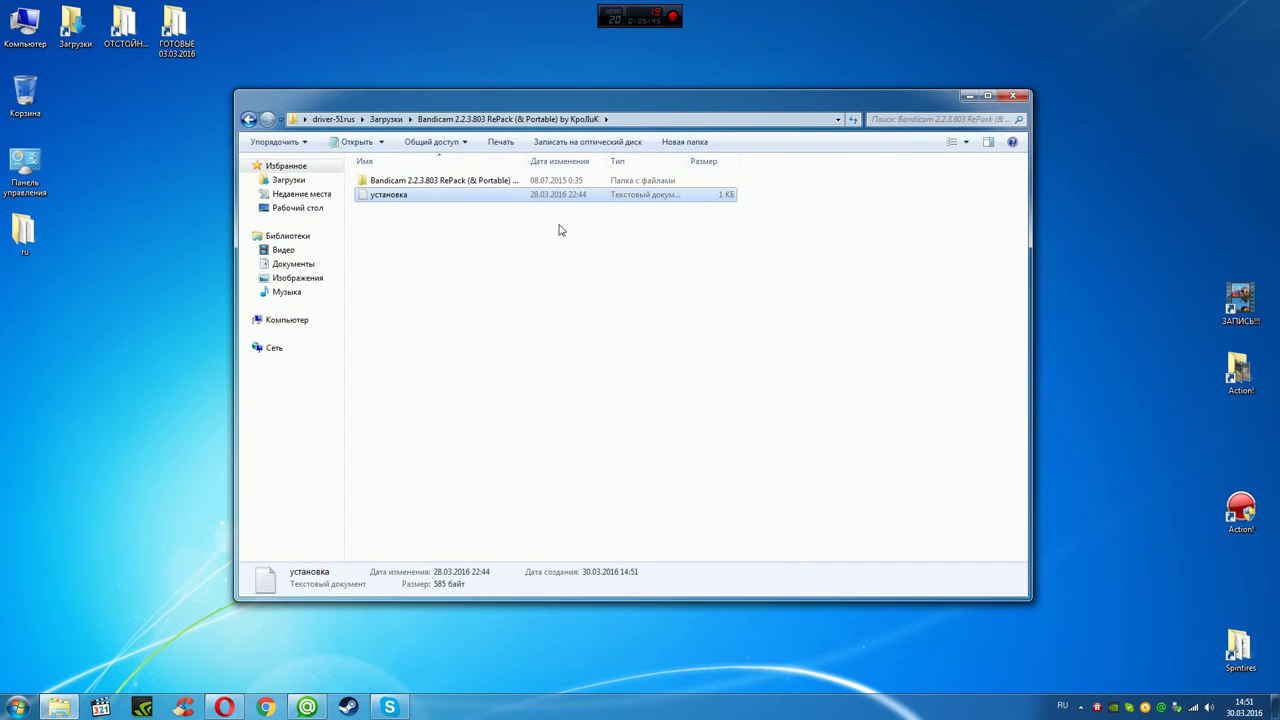
Install Bandicam by running the Тихая установка script from the inner Bandicam 2.2.3.803 RePack folder
double_click(376, 185)
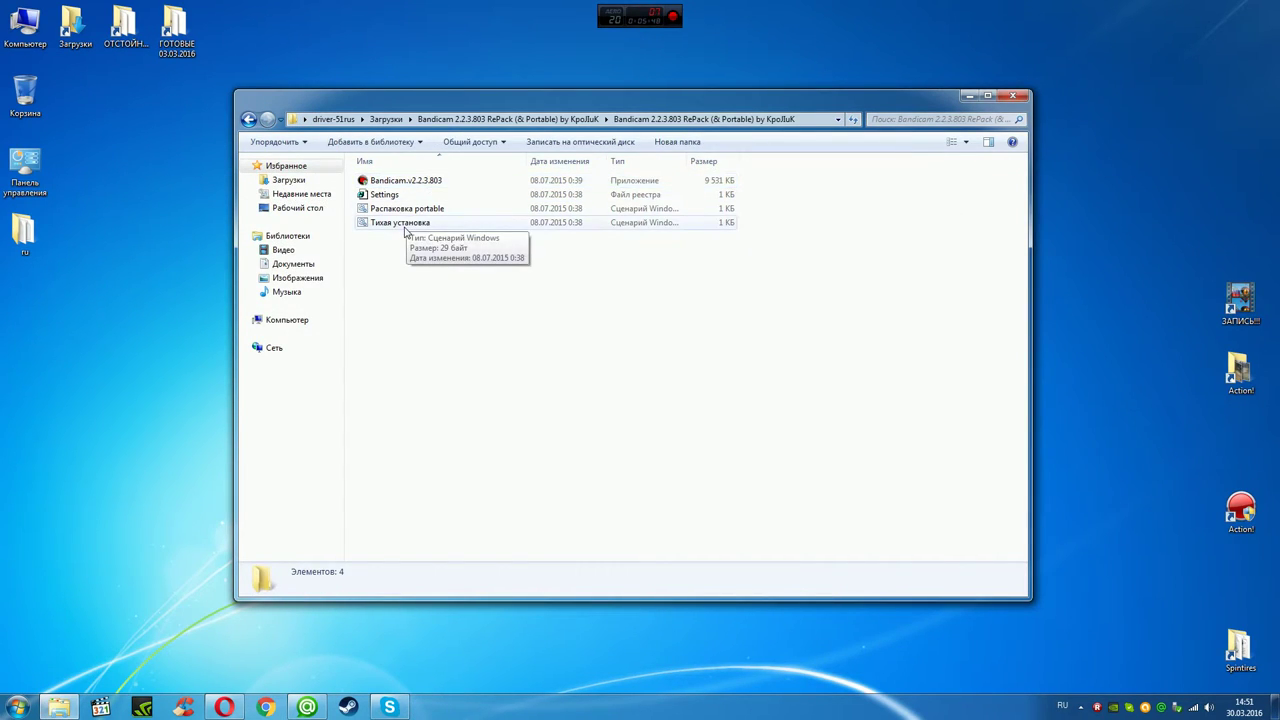
click(424, 224)
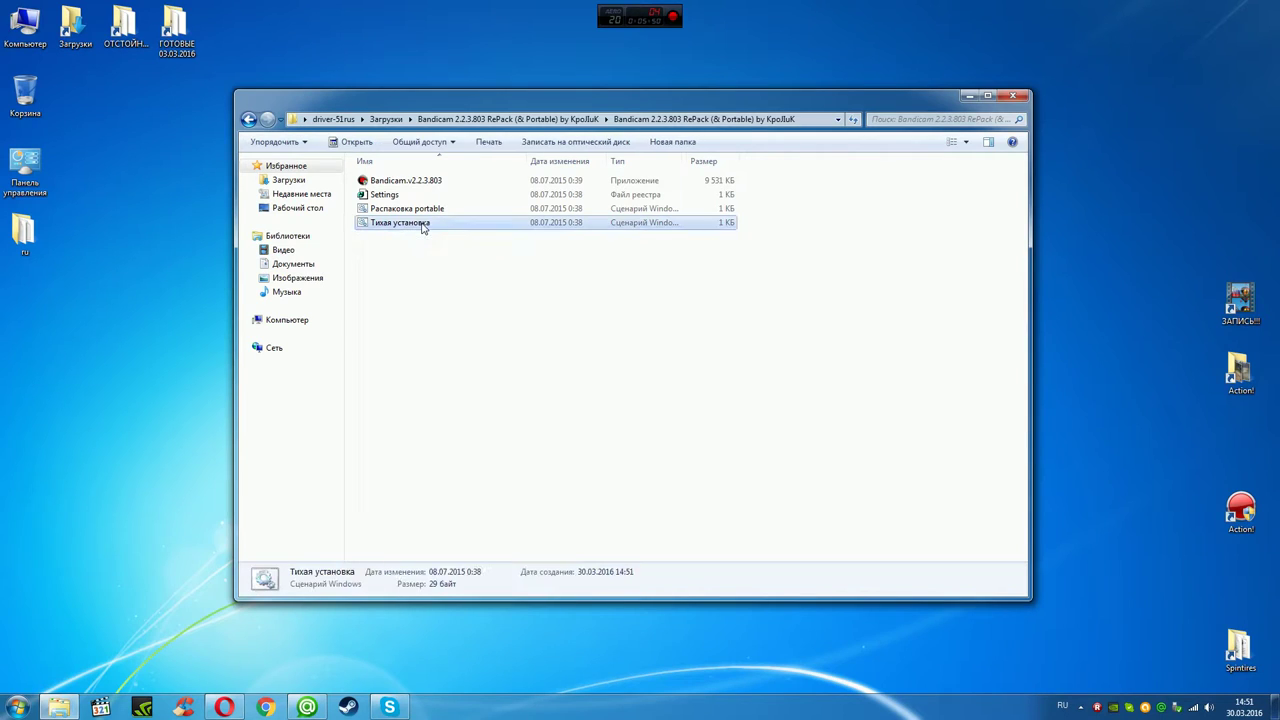
click(431, 280)
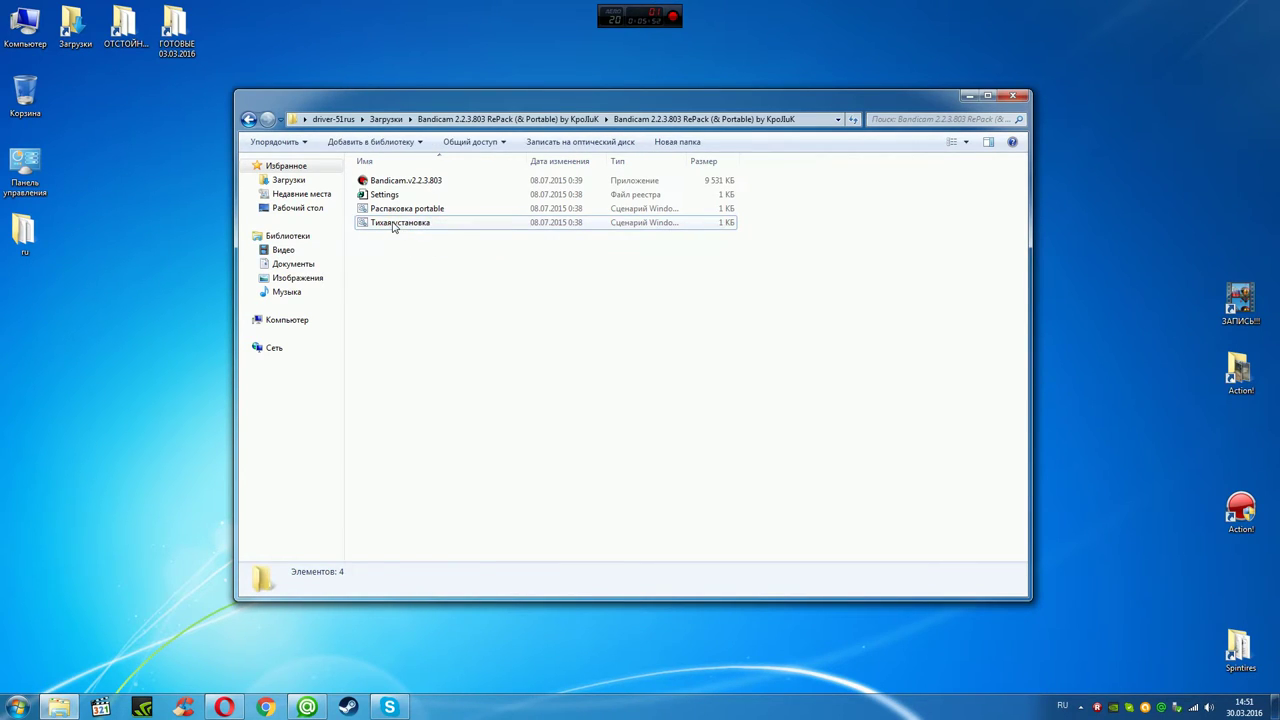
double_click(395, 225)
click(675, 361)
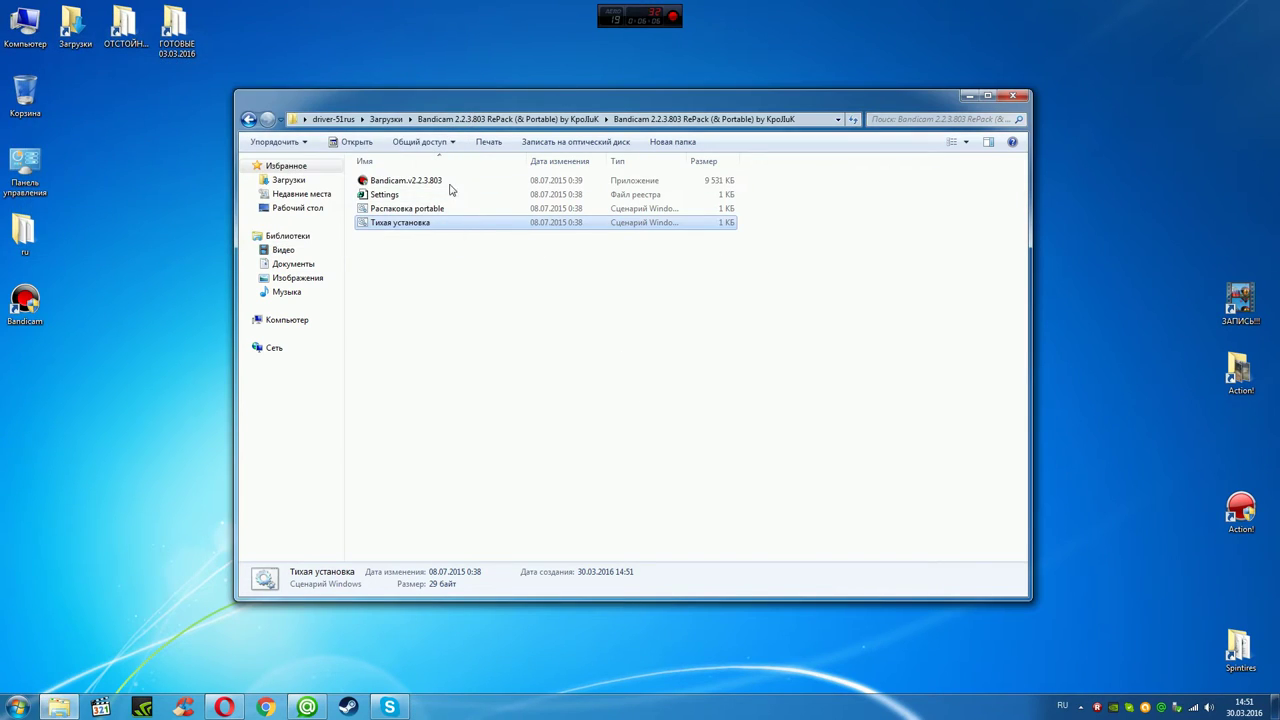
Place the Bandicam desktop shortcut just above the red Action! shortcut, and launch Bandicam, accepting the NVIDIA NVENC H.264 encoder
drag(25, 302, 1244, 430)
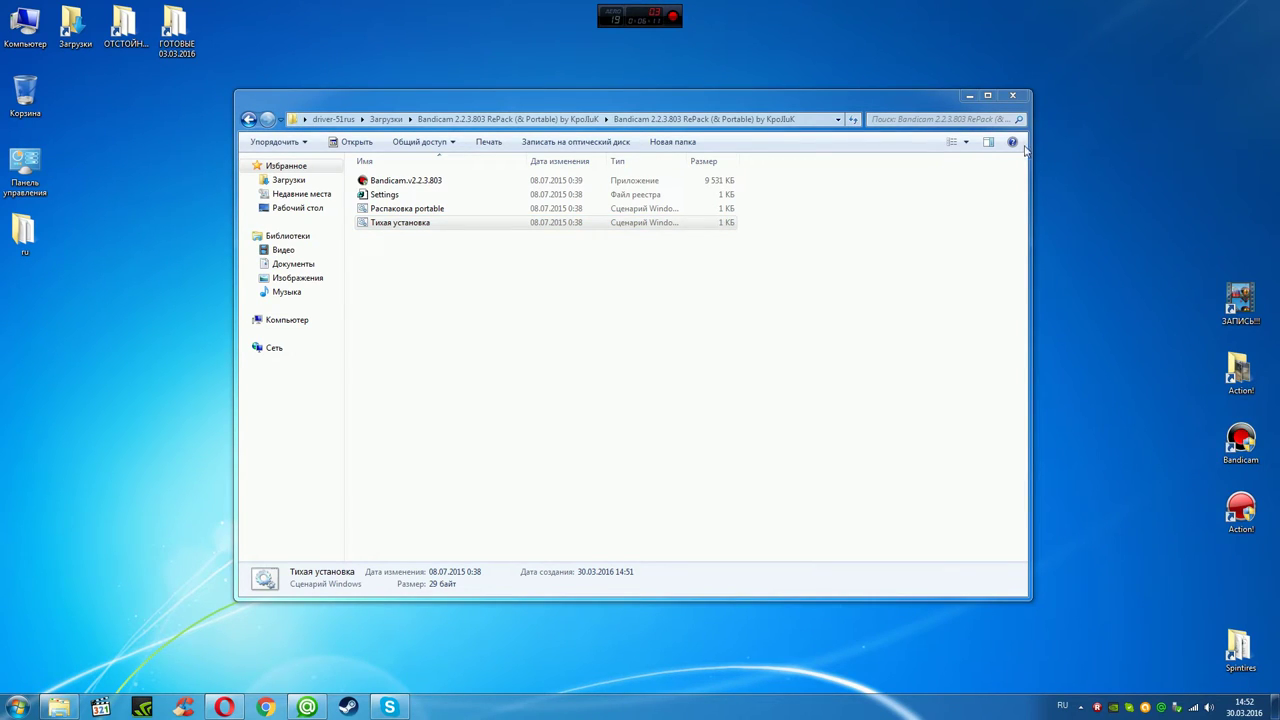
click(1012, 95)
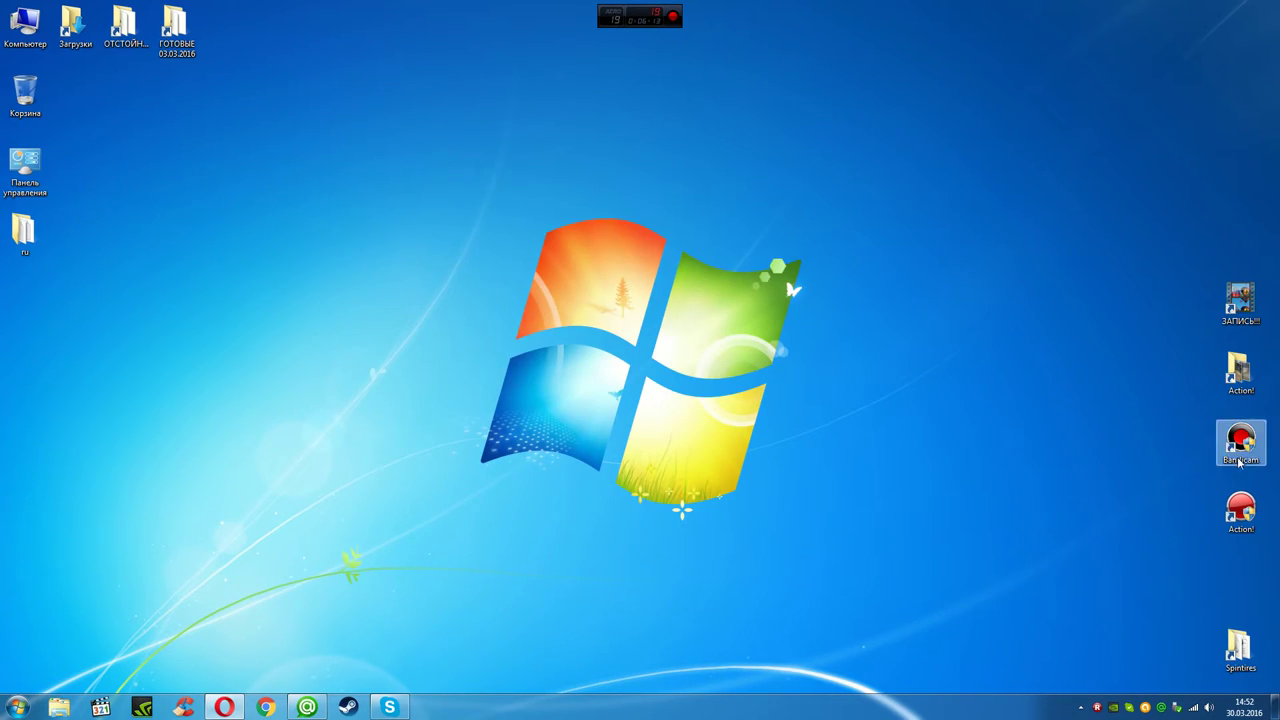
double_click(1244, 440)
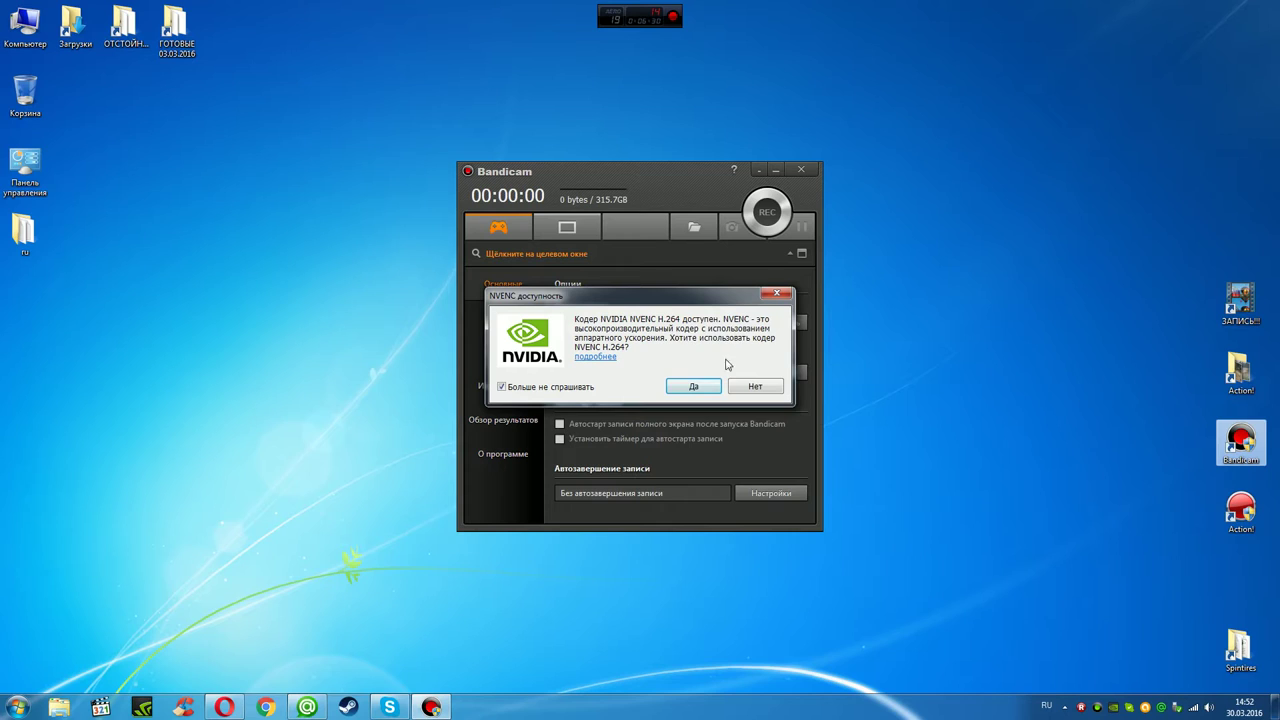
click(690, 388)
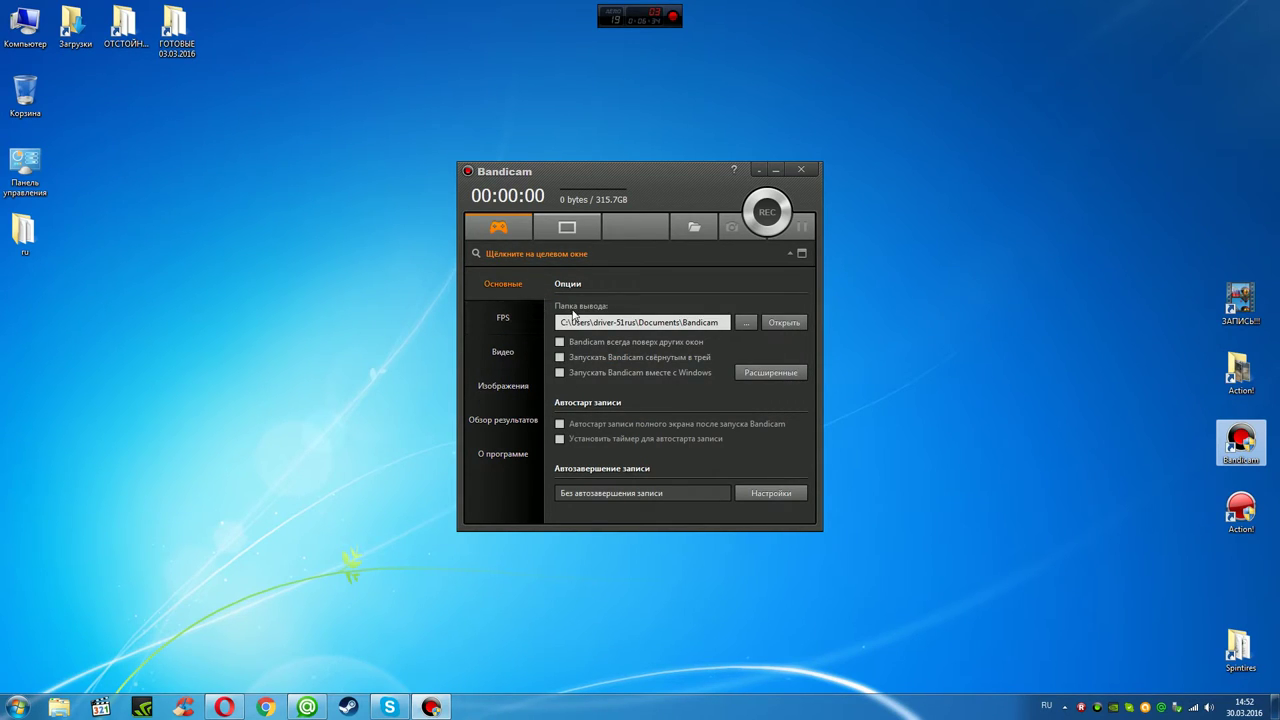
Set the output folder for recordings to ЗАПИСЬ!!! on the local disk C:
click(746, 322)
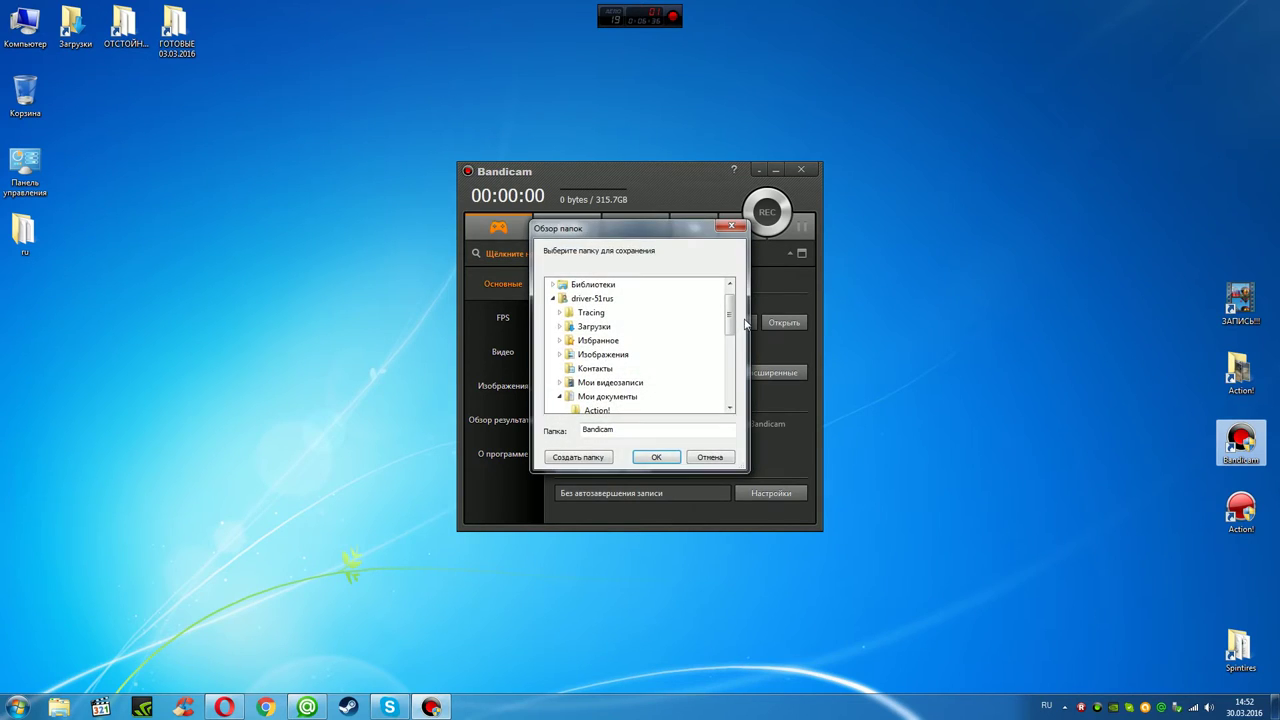
drag(728, 320, 731, 381)
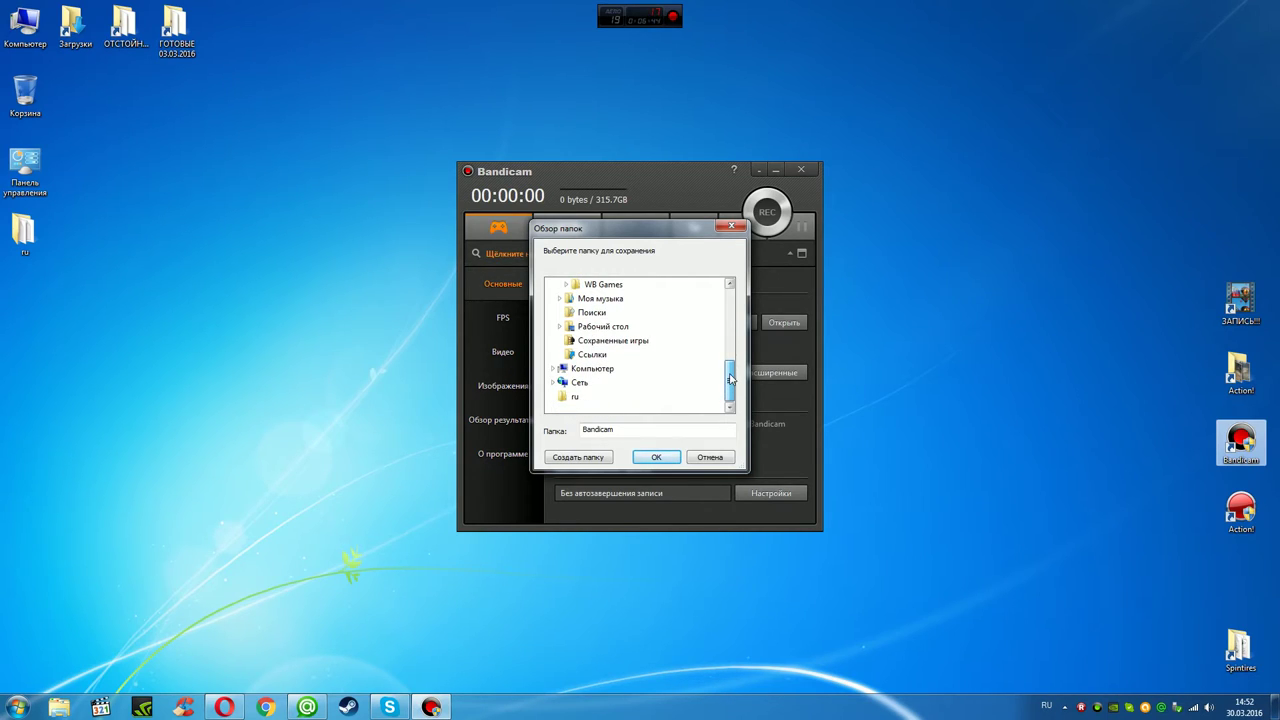
drag(731, 378, 731, 370)
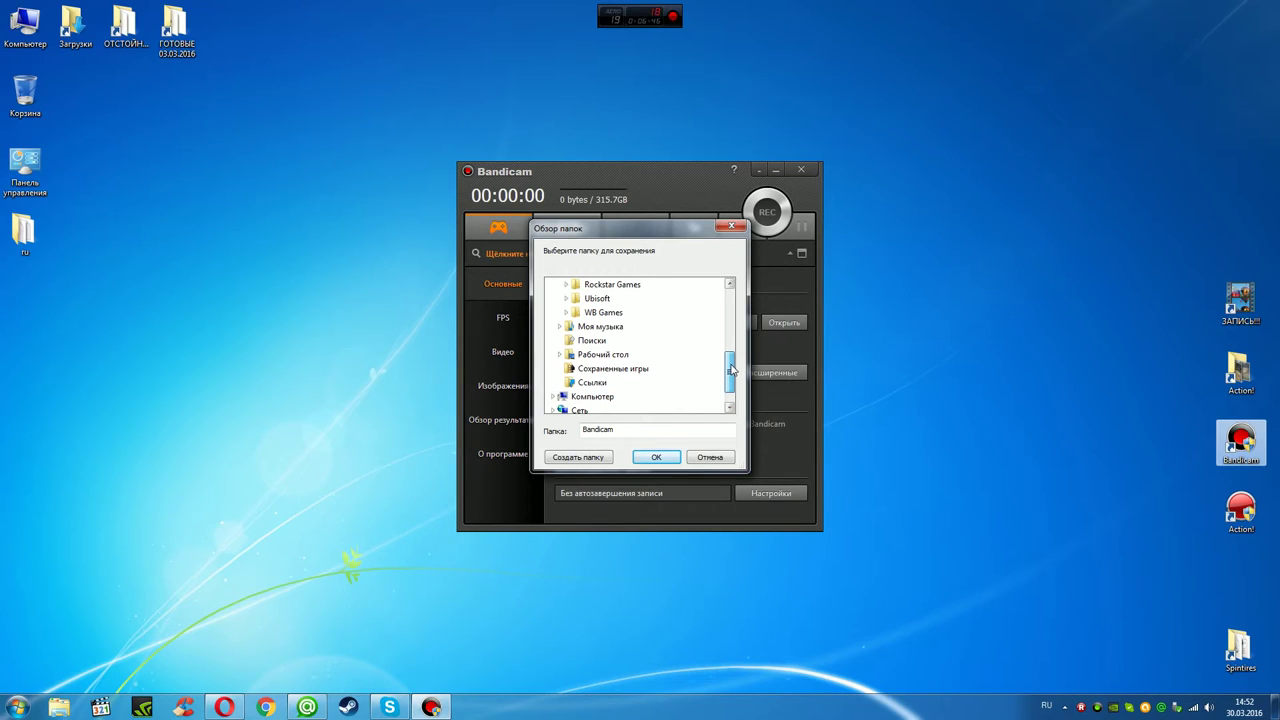
click(602, 354)
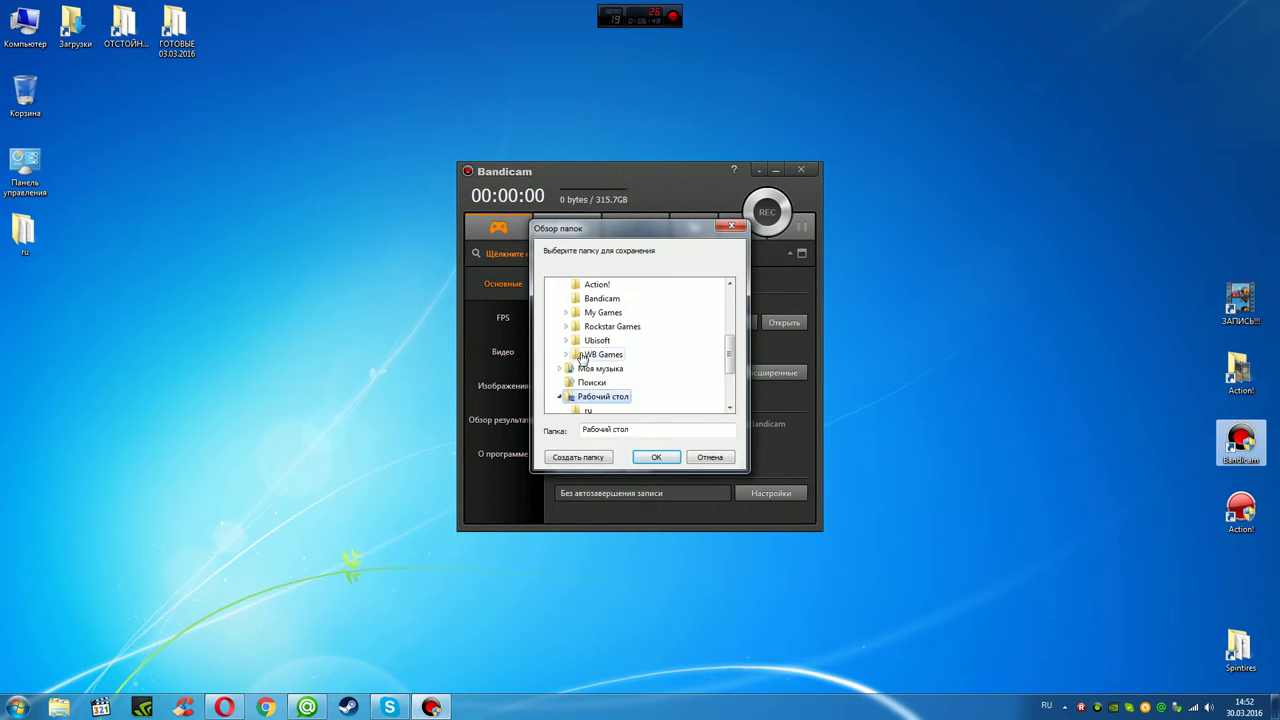
scroll(703, 366, down, 2)
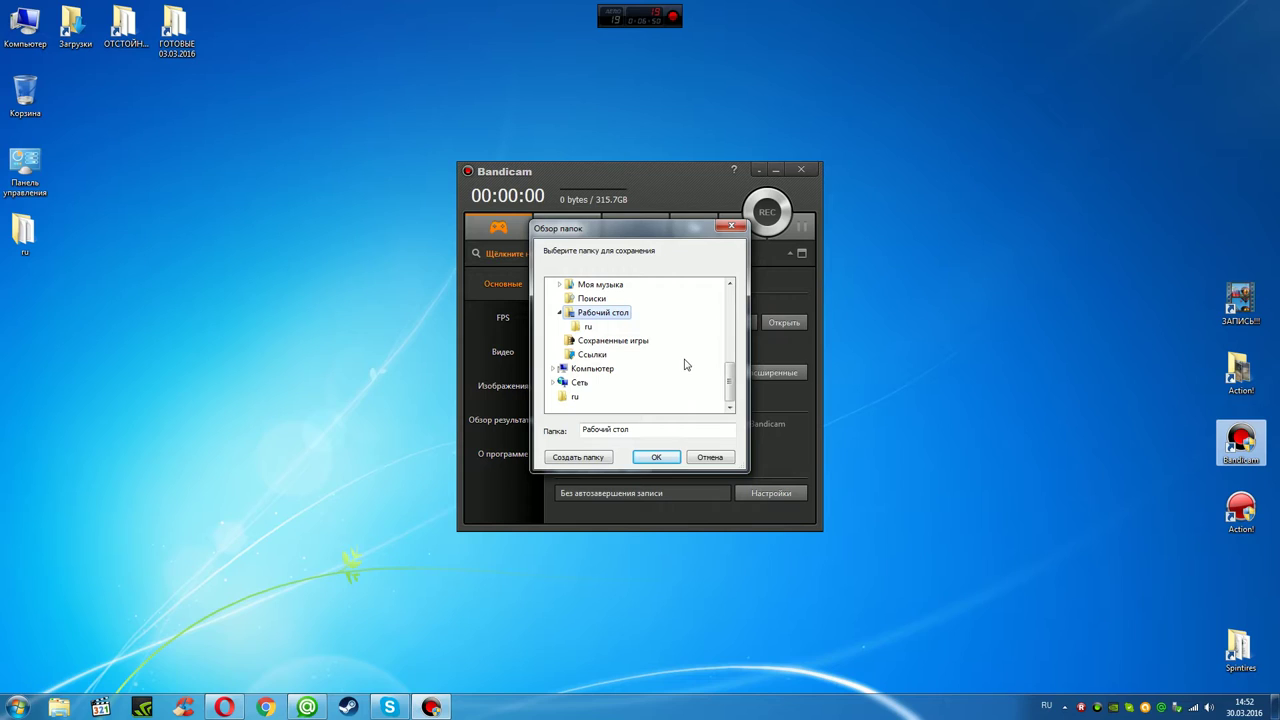
click(559, 312)
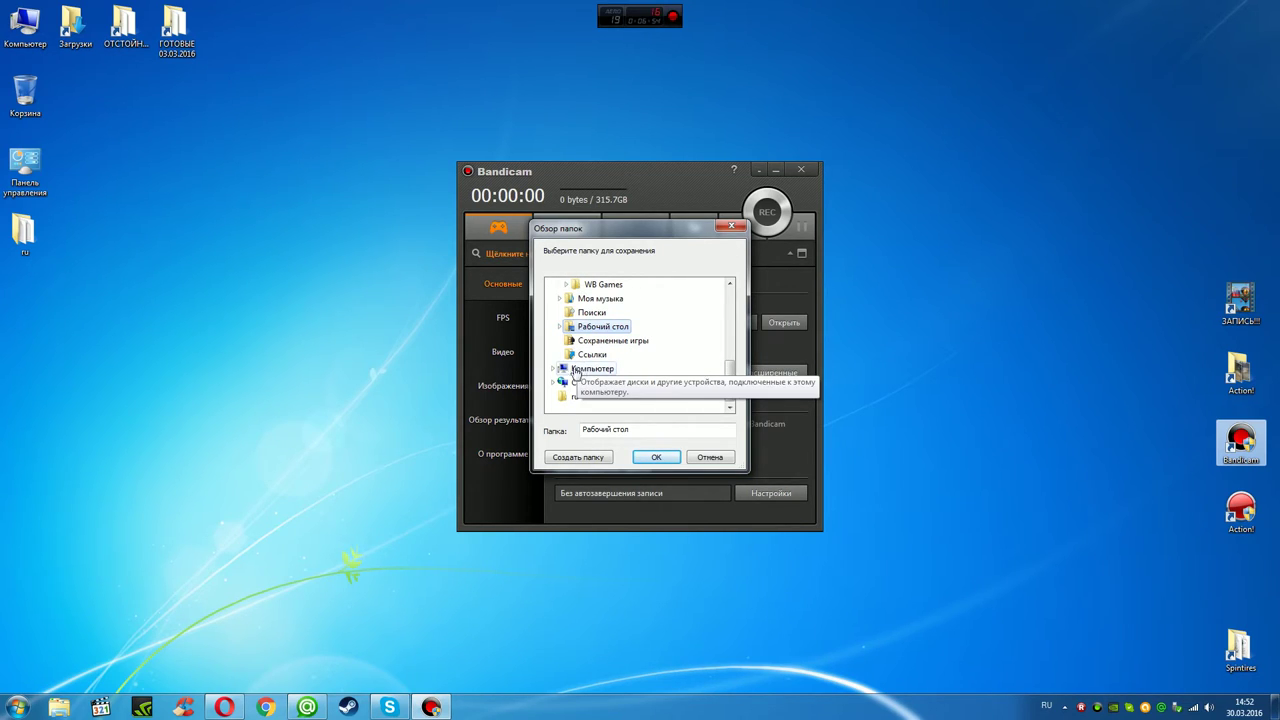
click(553, 369)
click(586, 356)
scroll(586, 359, up, 1)
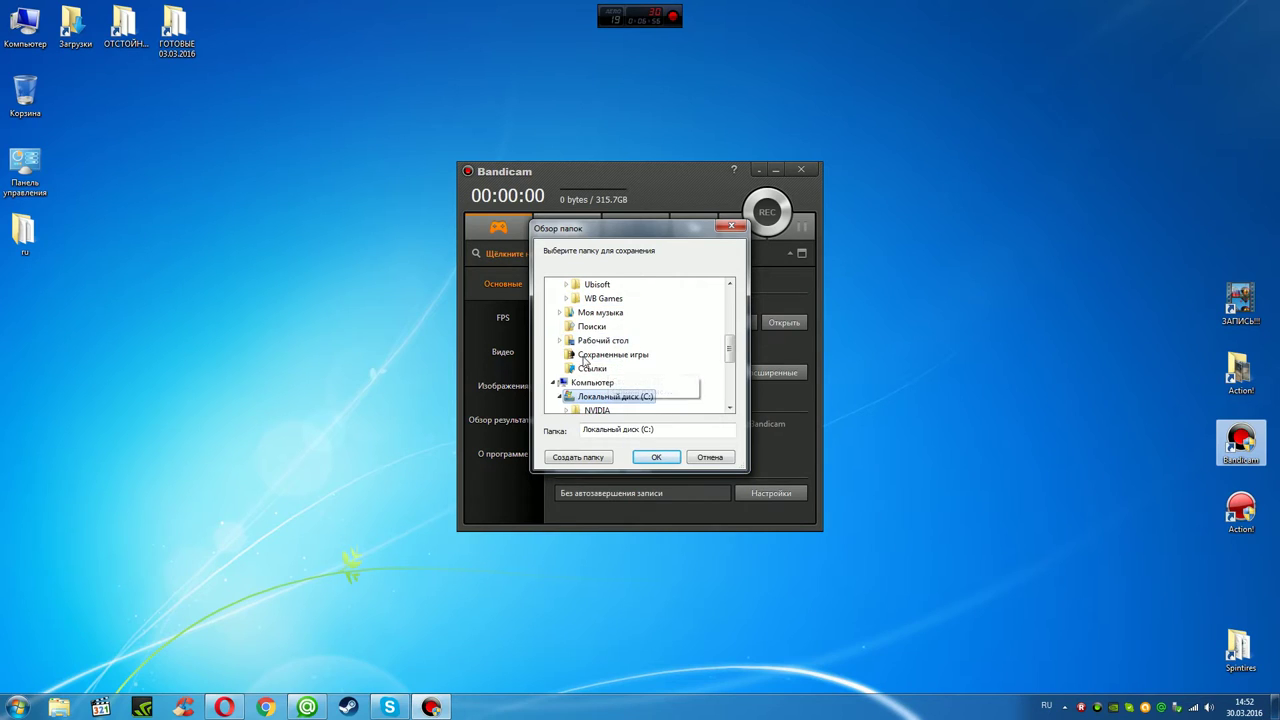
double_click(600, 389)
click(588, 318)
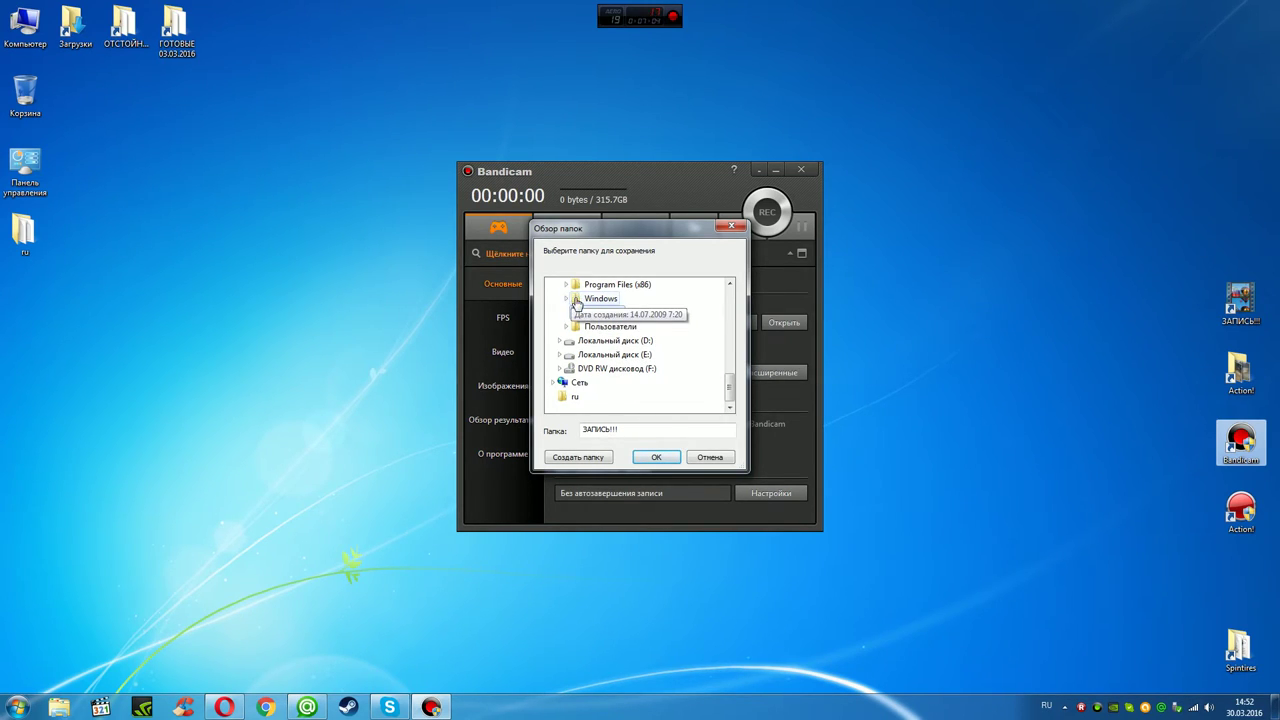
click(655, 458)
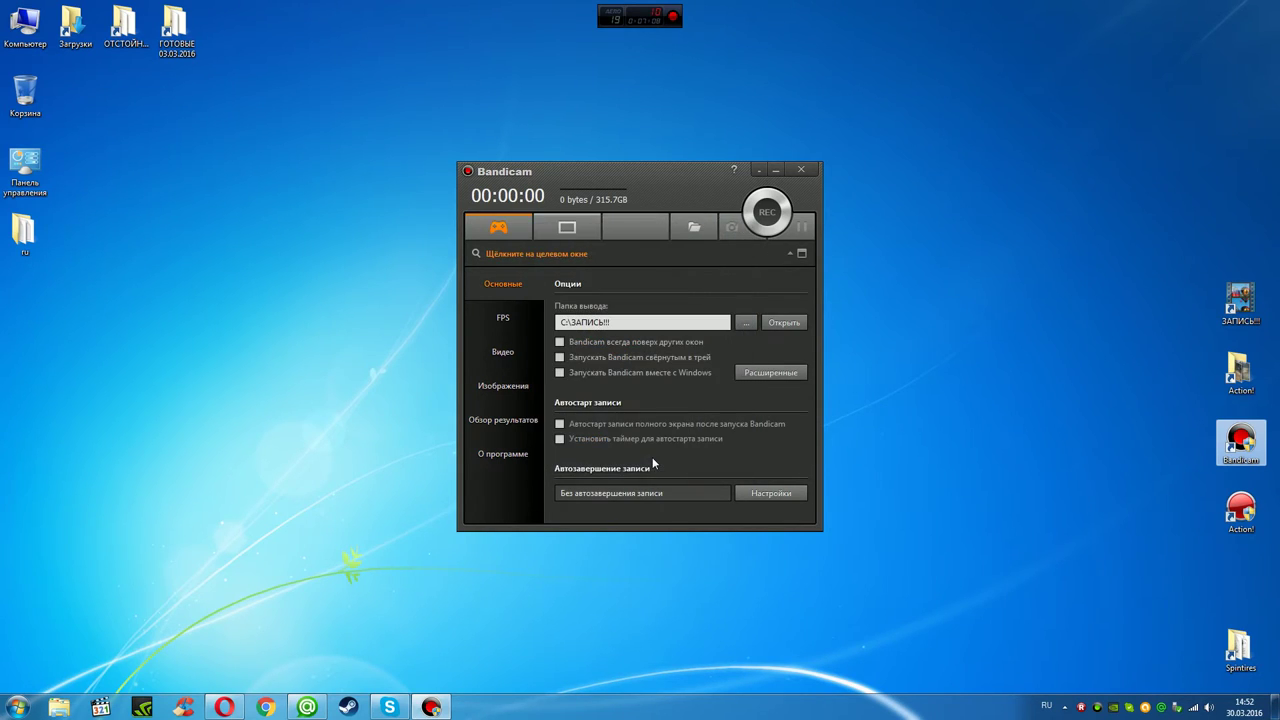
Look over the FPS options and enable the Shift+F12 pause hotkey in the video recording settings
click(508, 321)
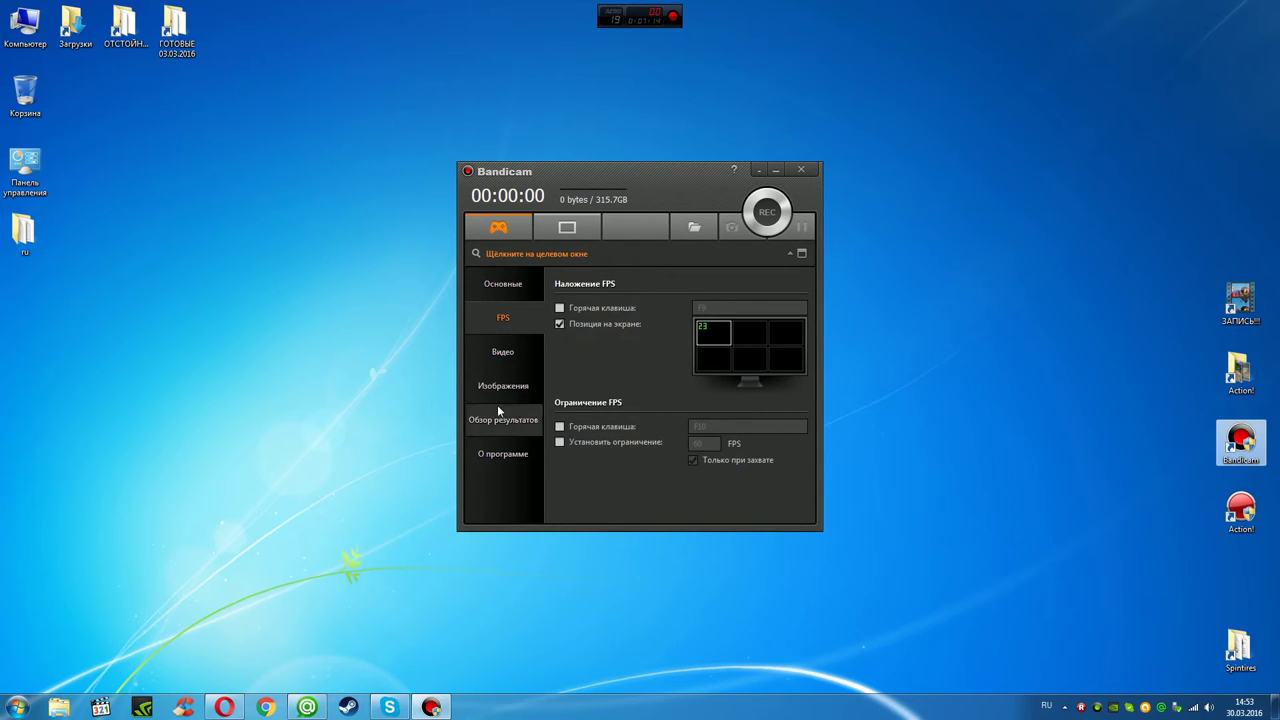
click(505, 350)
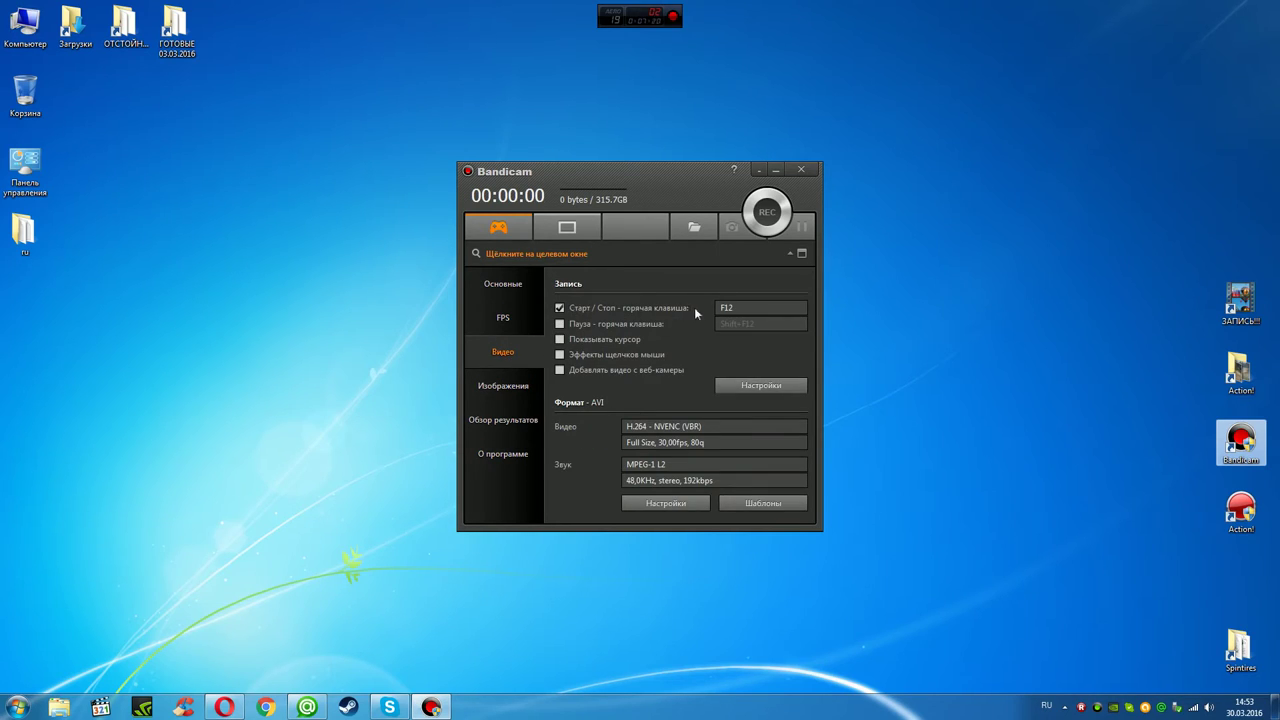
click(742, 308)
click(630, 399)
click(559, 324)
Set the video size to 1920 x 1080 in the recording format settings
click(656, 504)
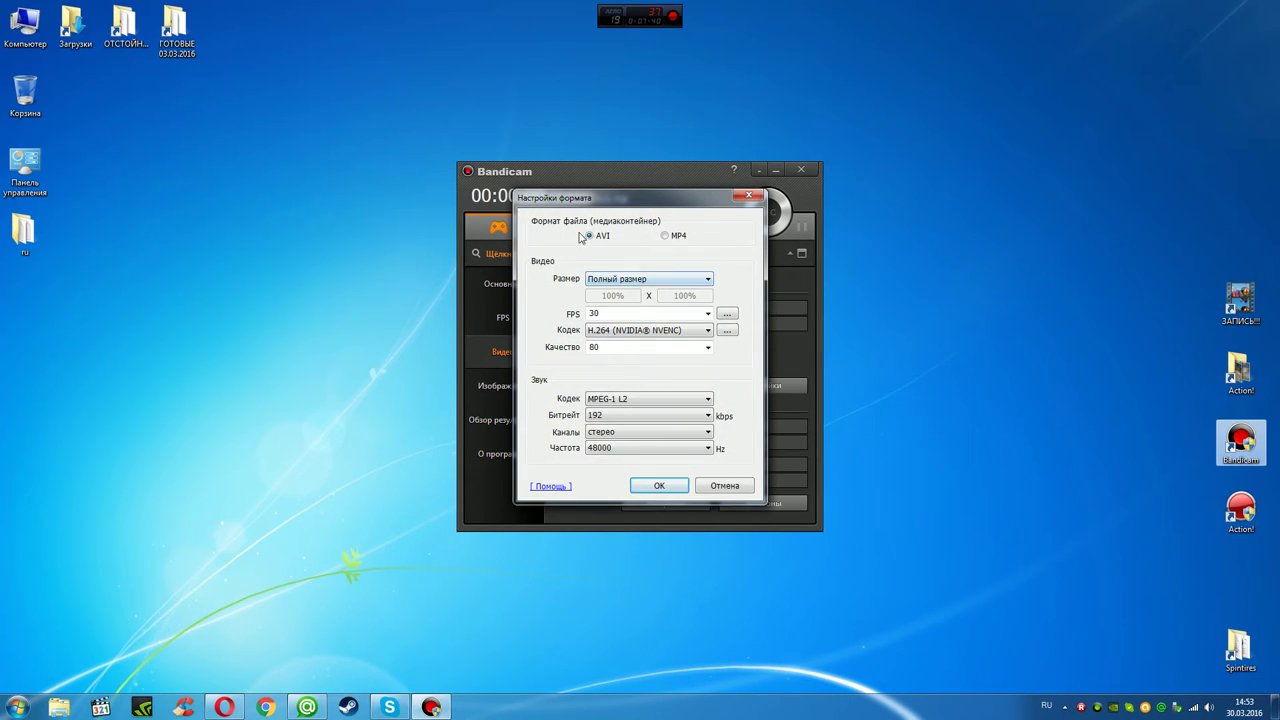
click(699, 282)
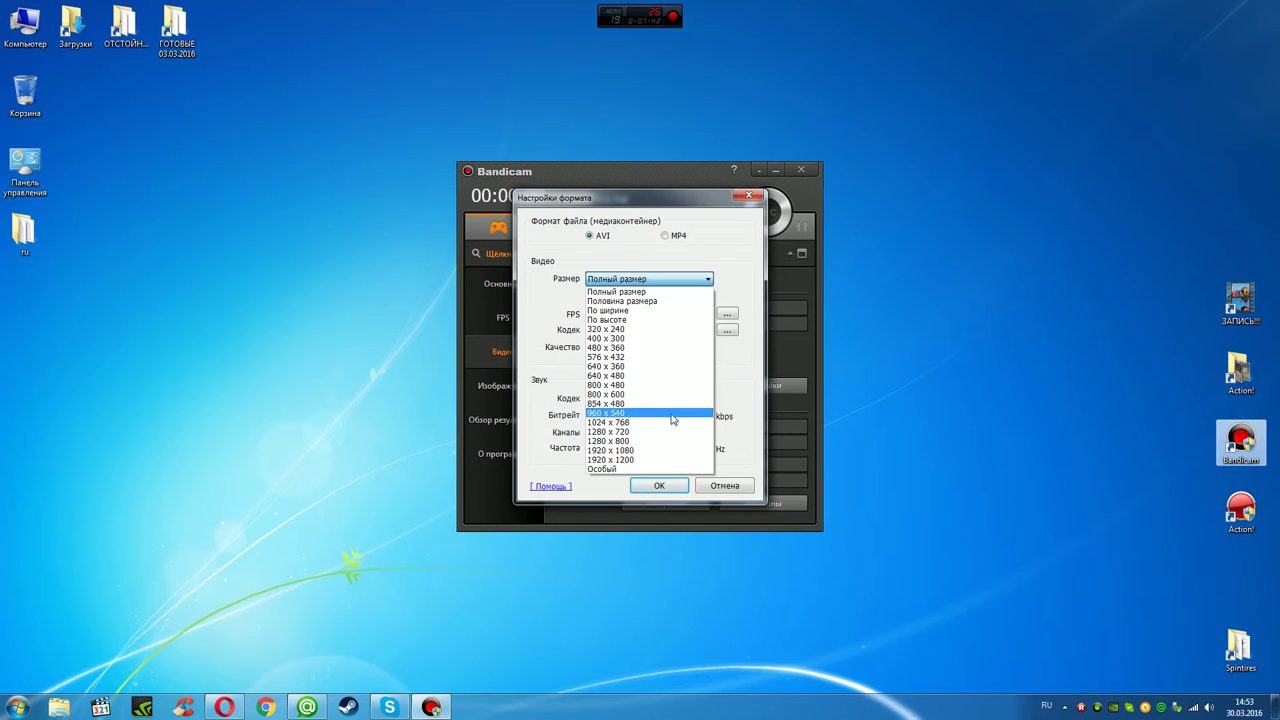
click(650, 450)
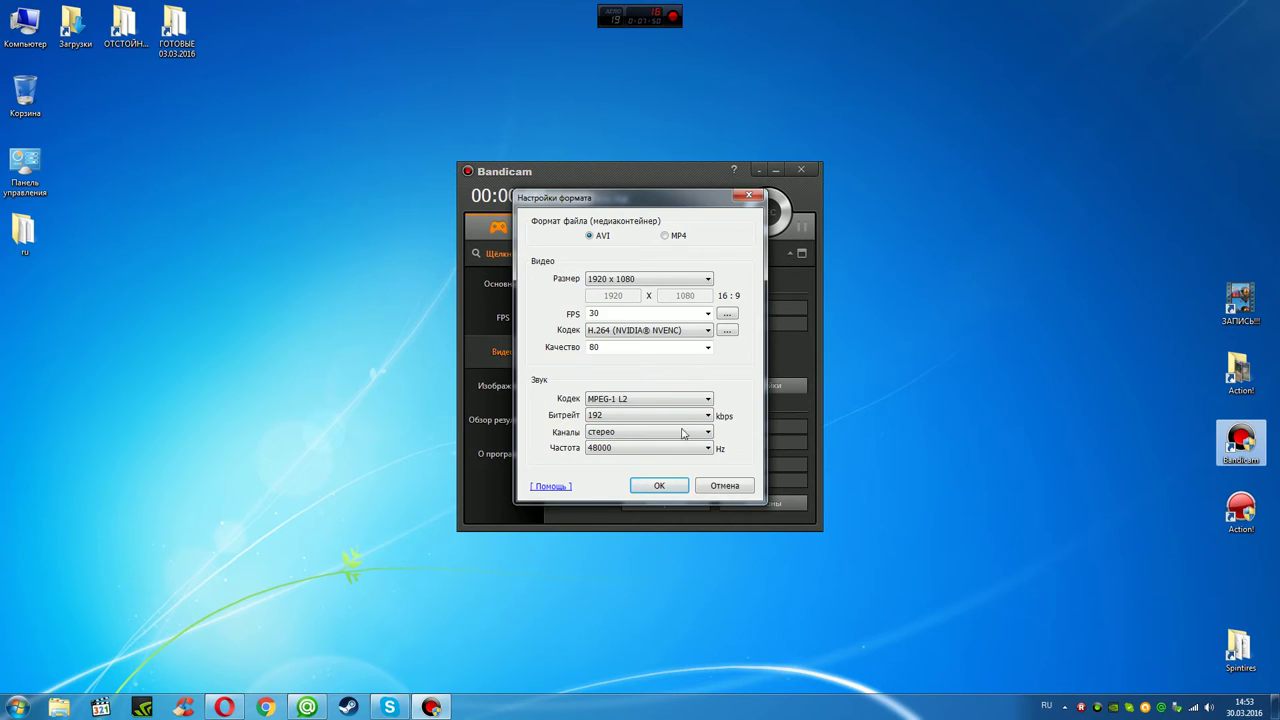
click(655, 489)
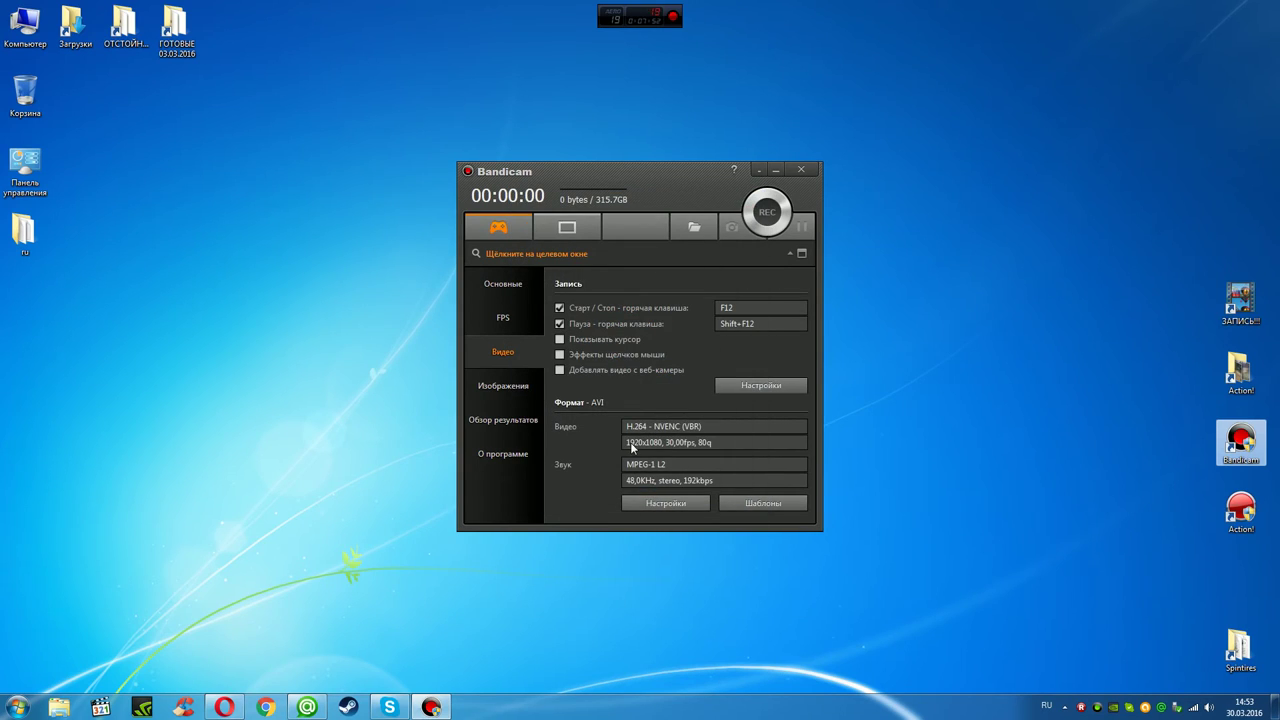
Check the image capture settings and open the output folder to view the saved recordings
click(502, 393)
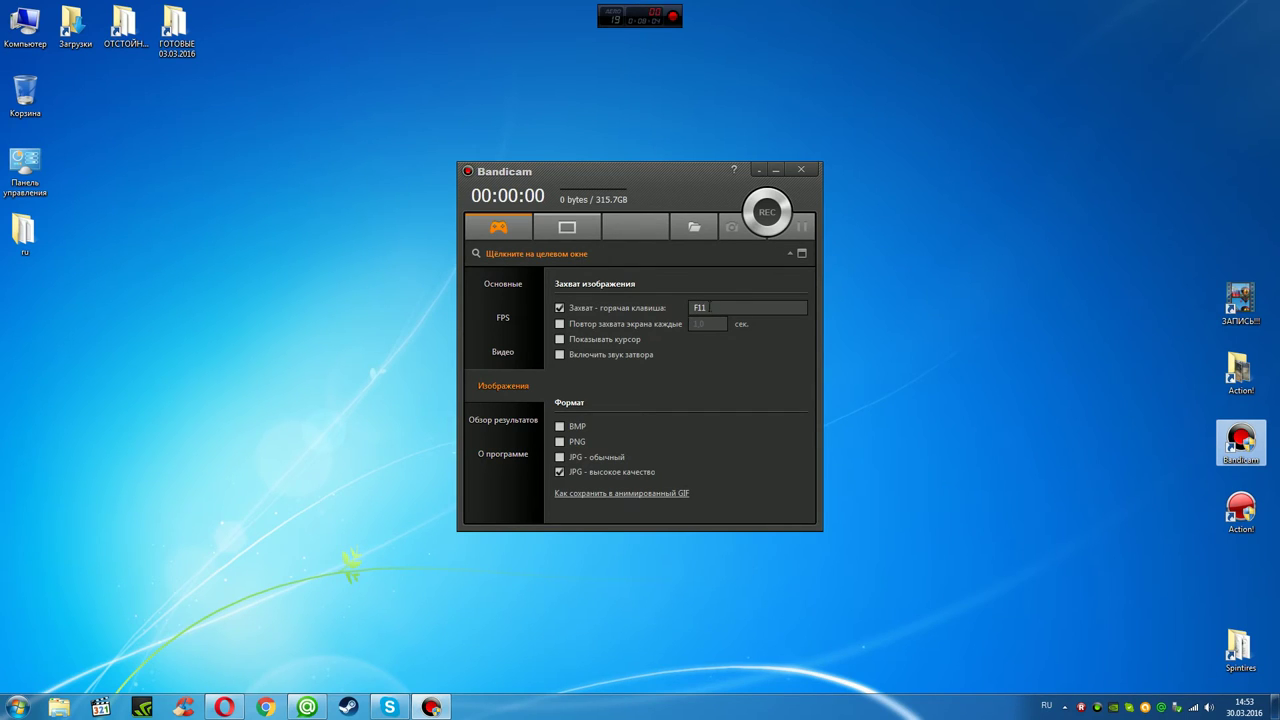
click(694, 229)
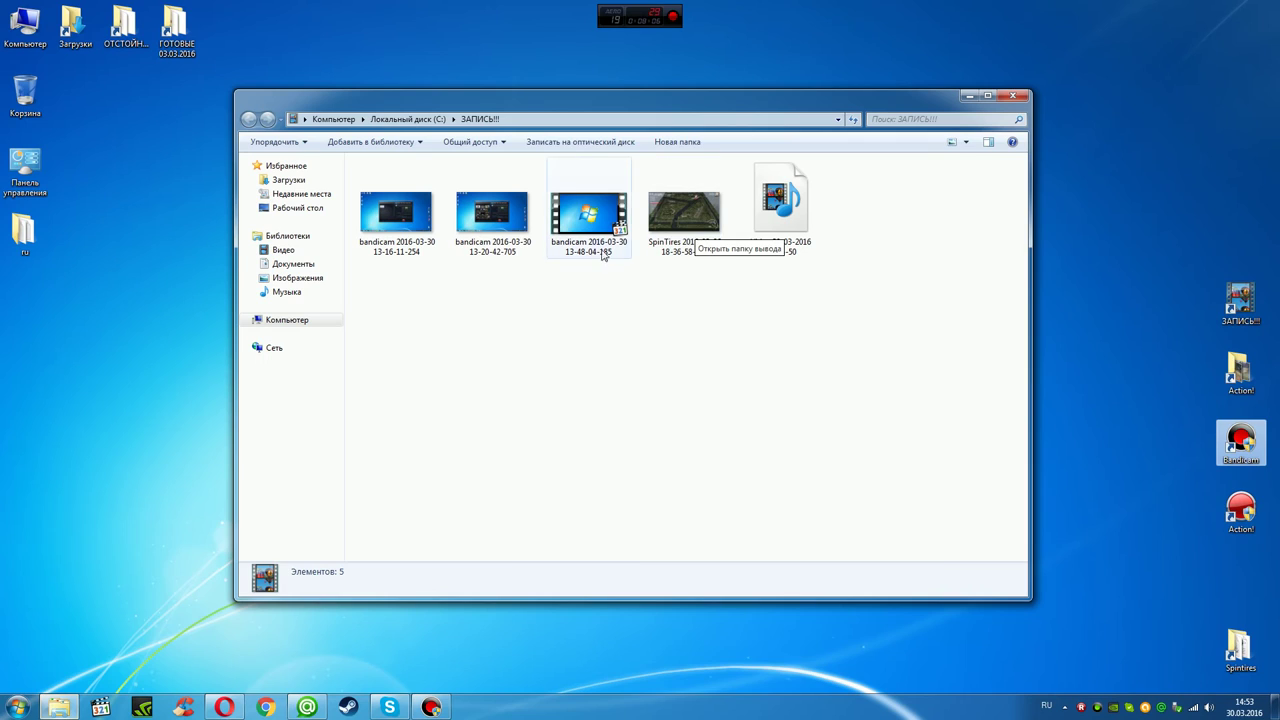
View the SpinTires screenshot saved in the ЗАПИСЬ!!! folder and close the folder window
double_click(682, 211)
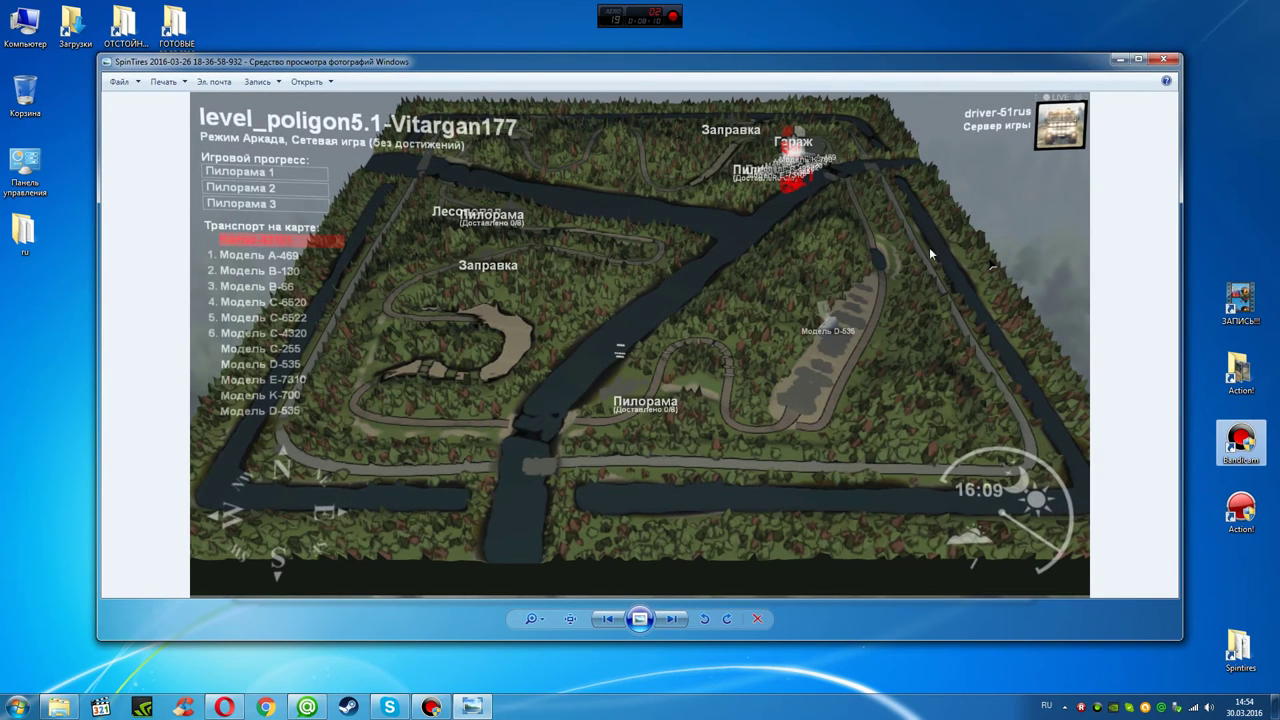
click(1164, 61)
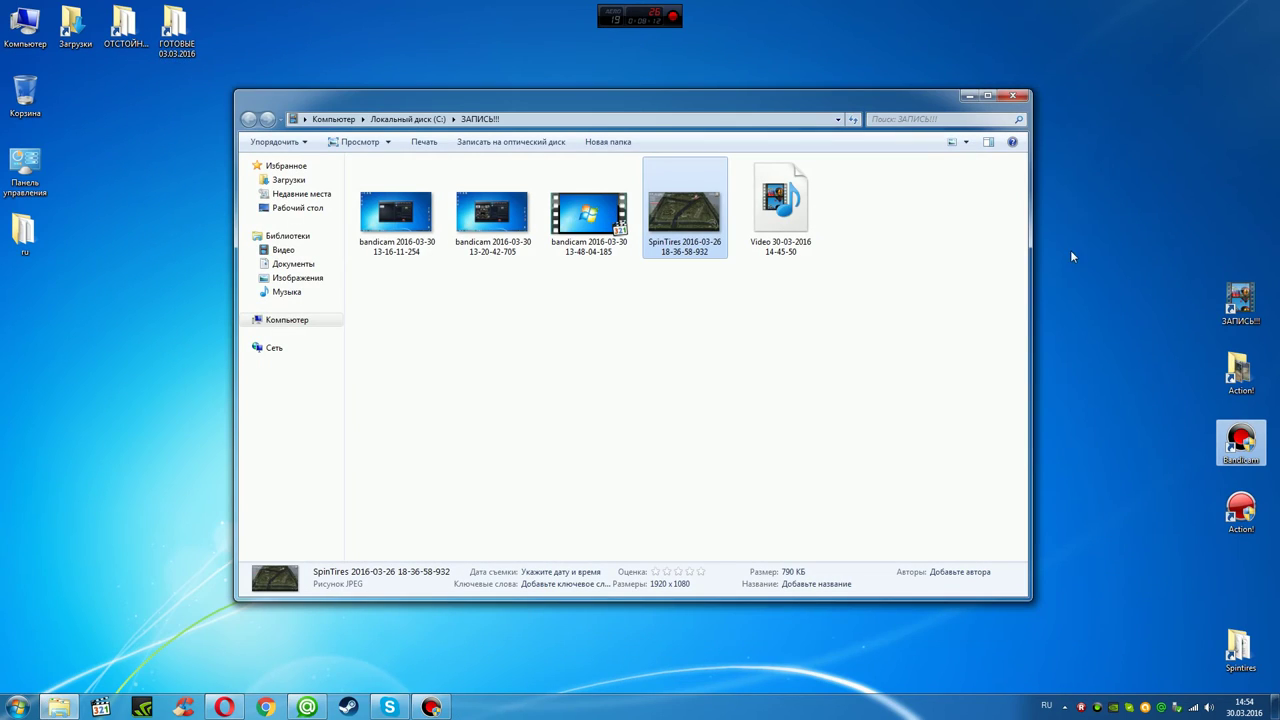
click(968, 95)
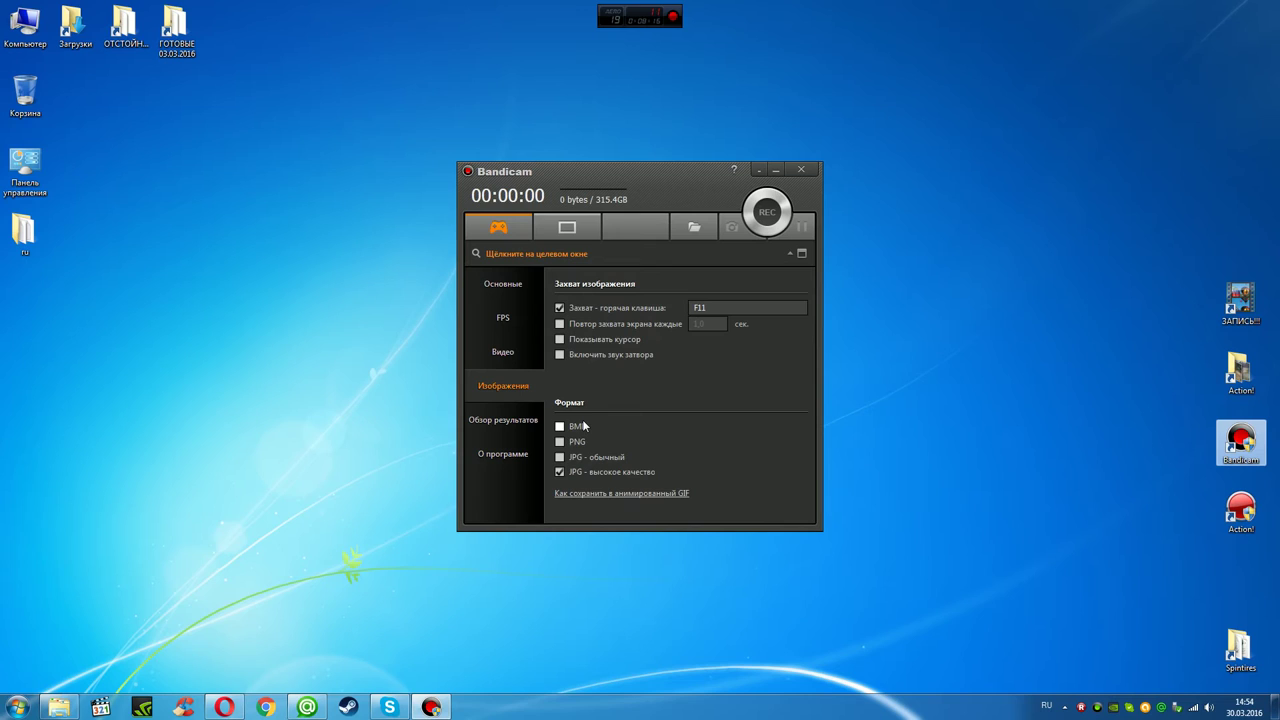
click(62, 708)
click(1013, 95)
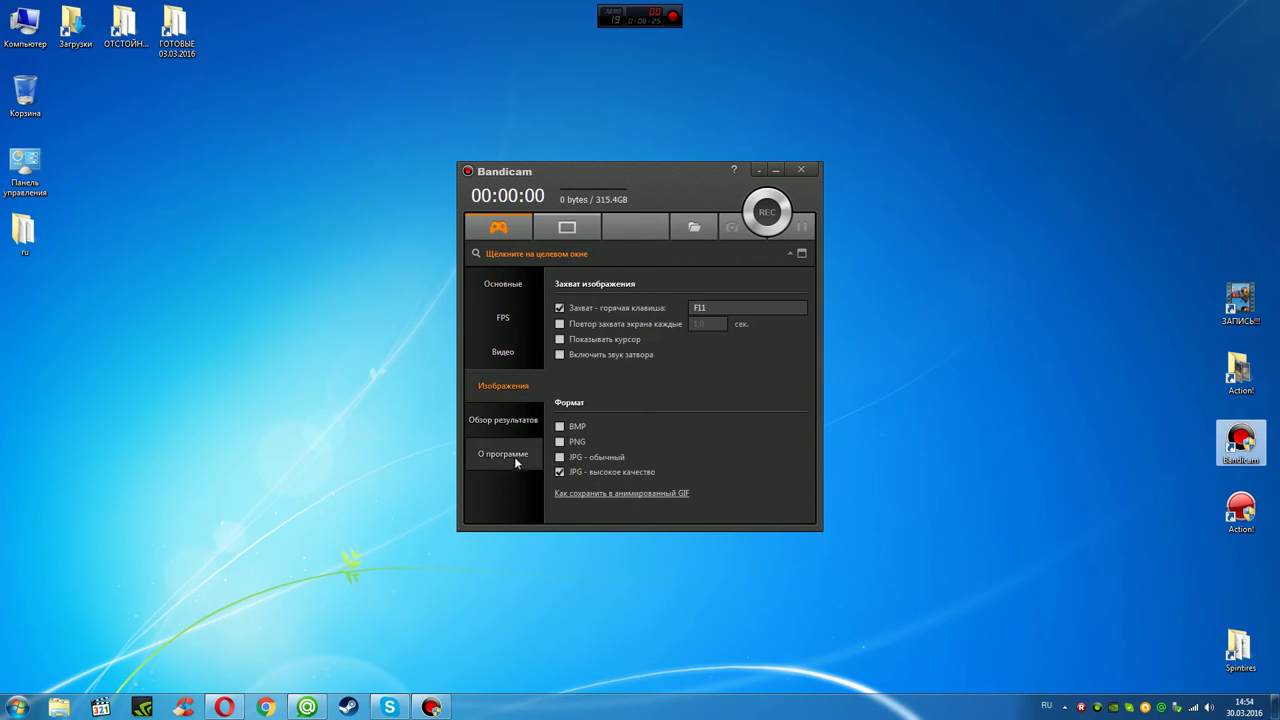
Look over the results overview, program information, general options and FPS settings in Bandicam
click(505, 421)
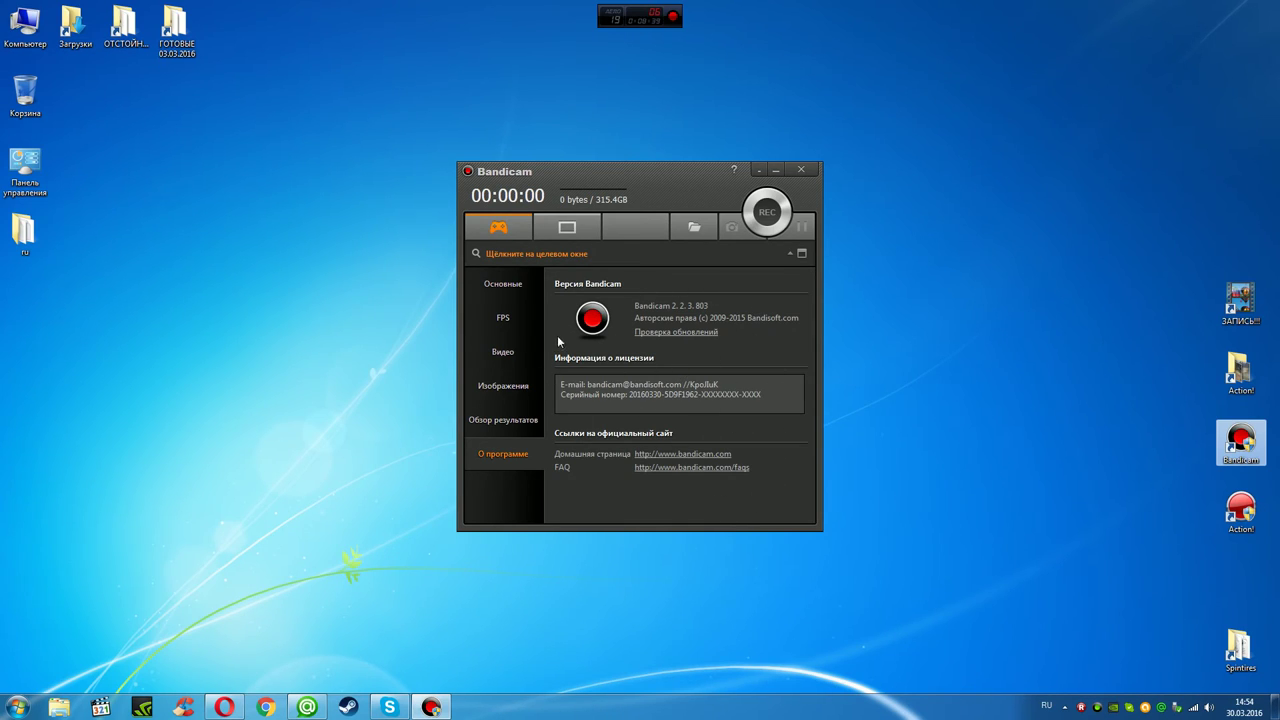
click(507, 284)
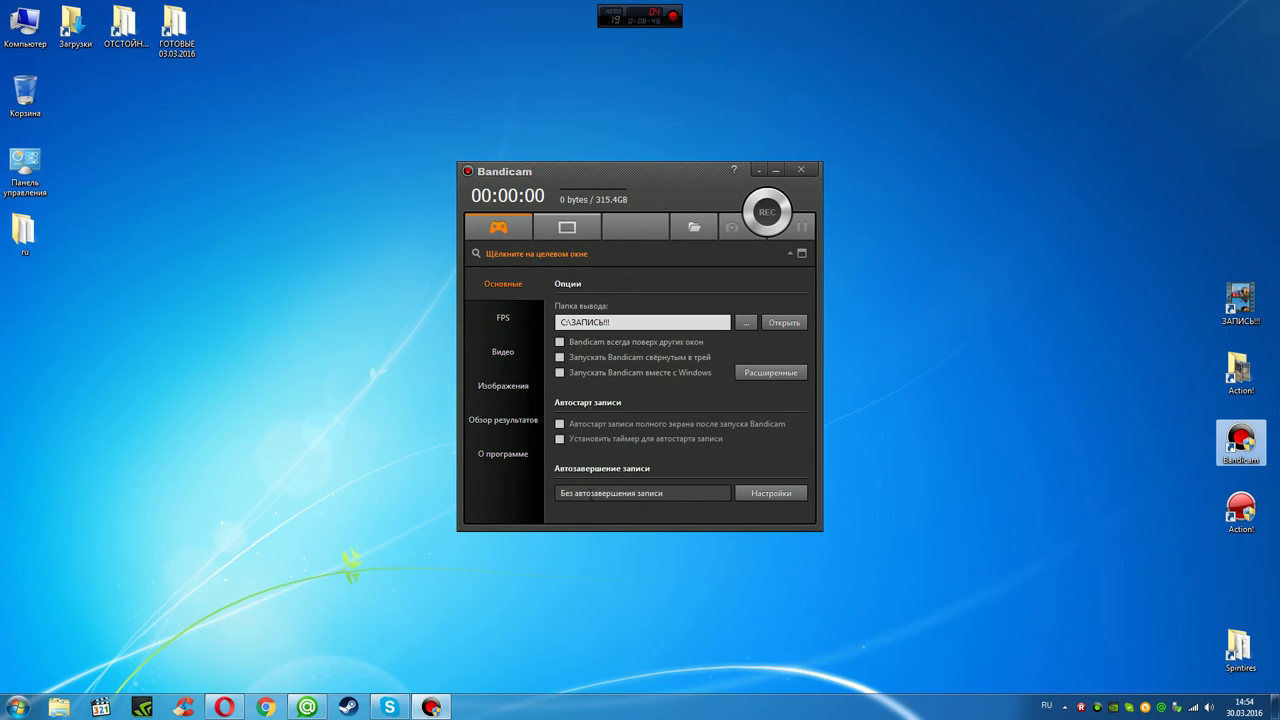
click(505, 318)
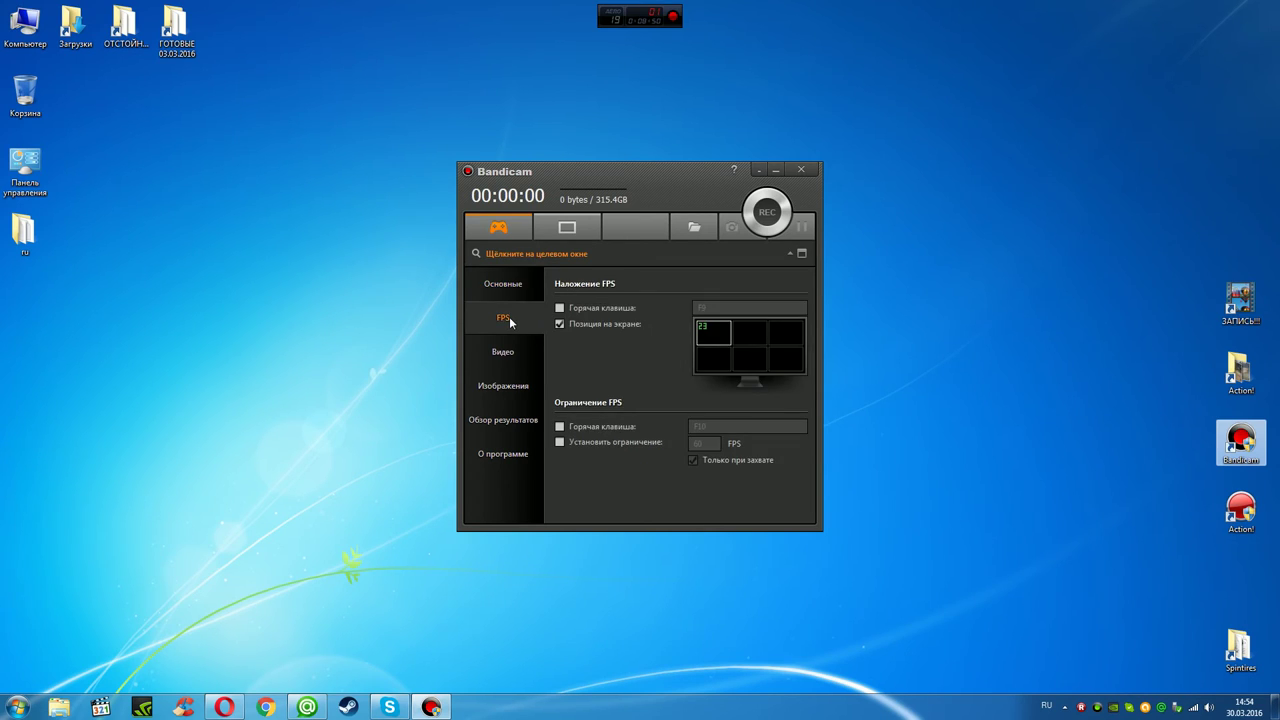
click(509, 286)
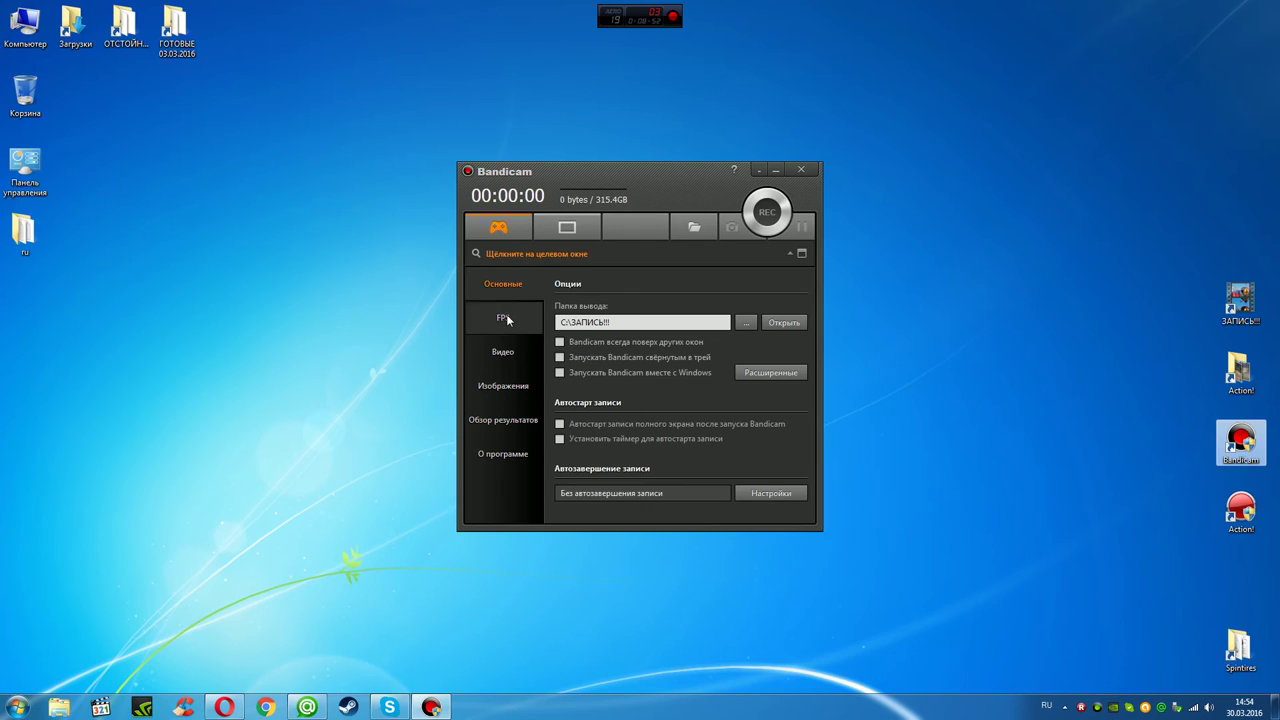
click(506, 322)
Set the additional sound device to the High Definition microphone (Микрофон) in the video recording settings
click(507, 353)
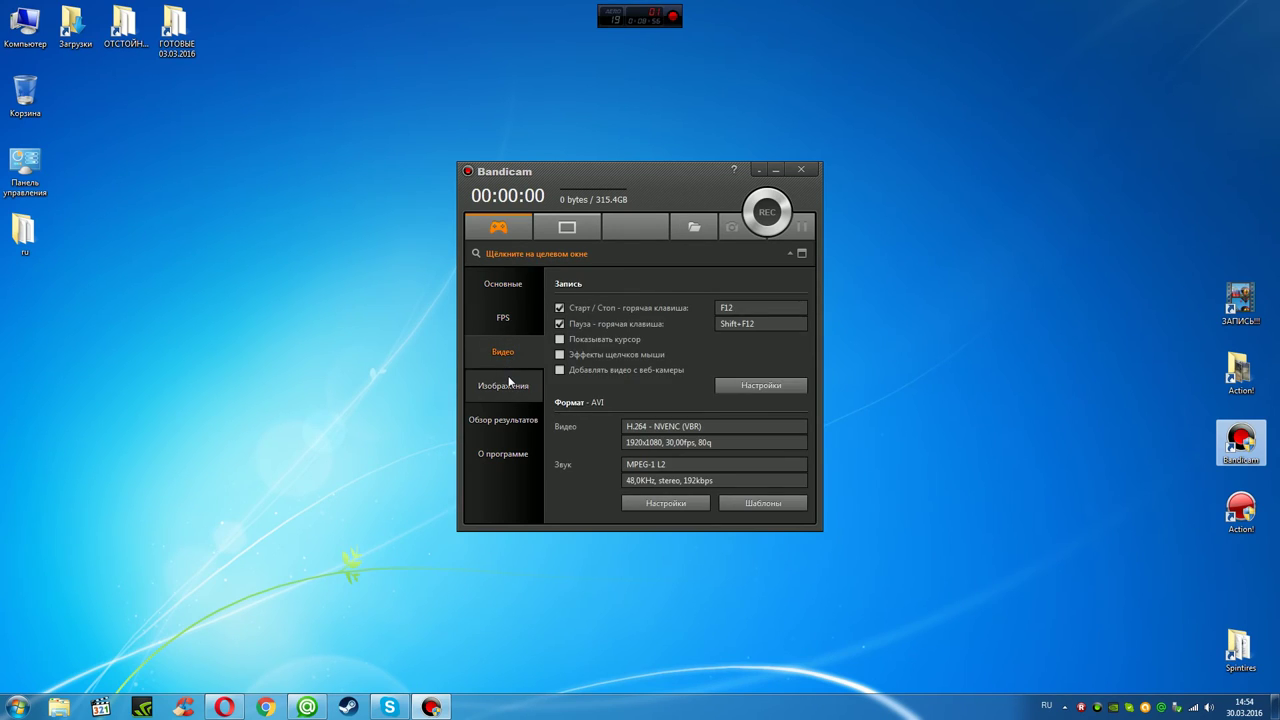
click(760, 386)
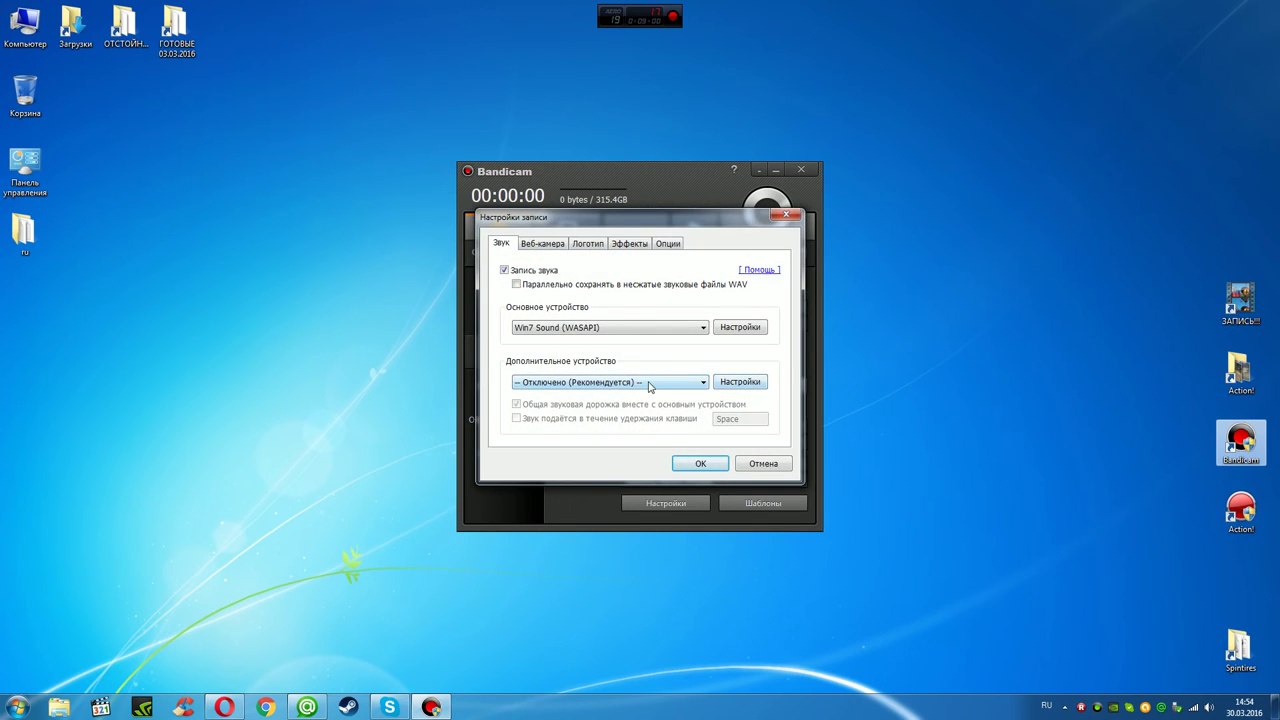
click(649, 387)
click(655, 432)
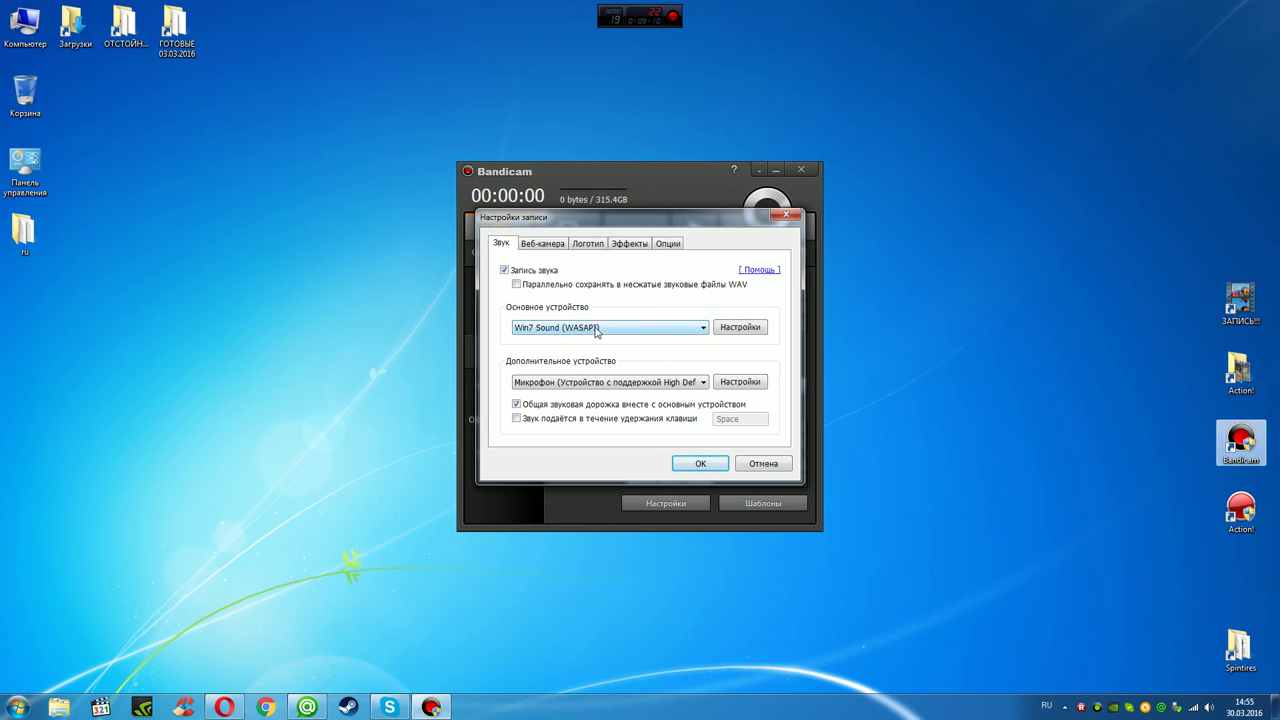
click(690, 465)
Review the image capture, results overview and program information sections, and return to the general options
click(504, 386)
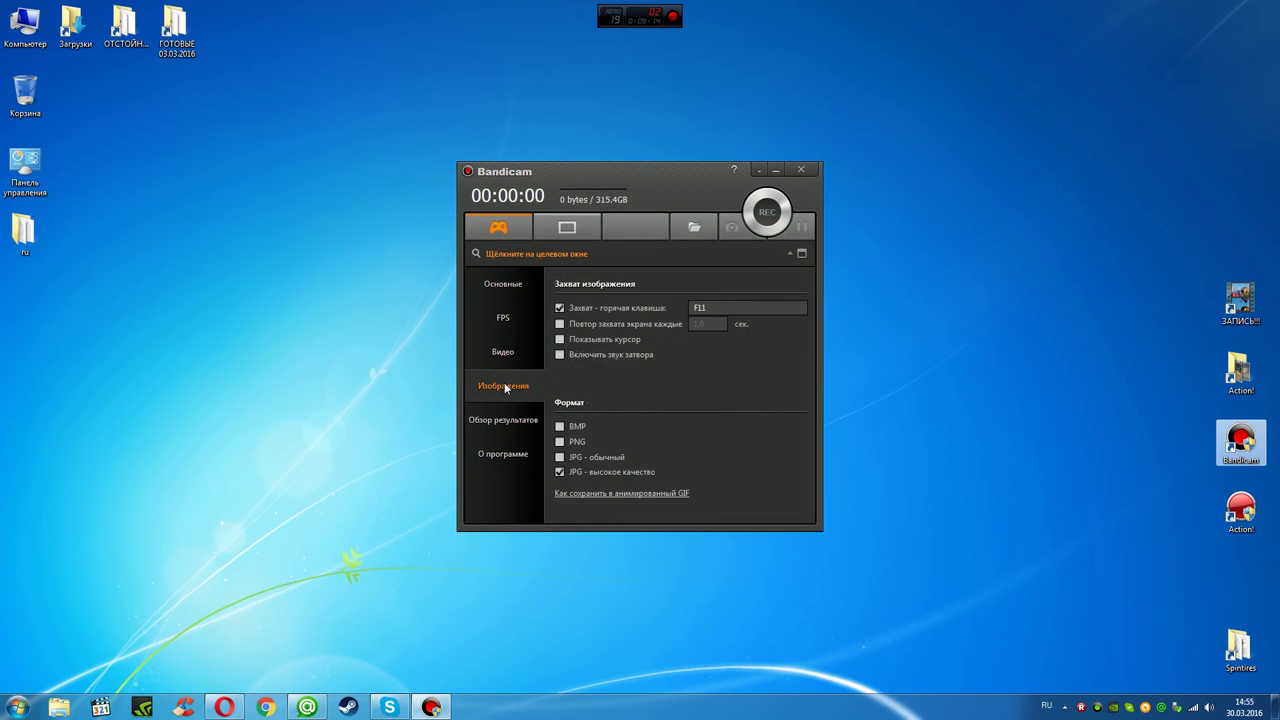
click(504, 421)
click(505, 455)
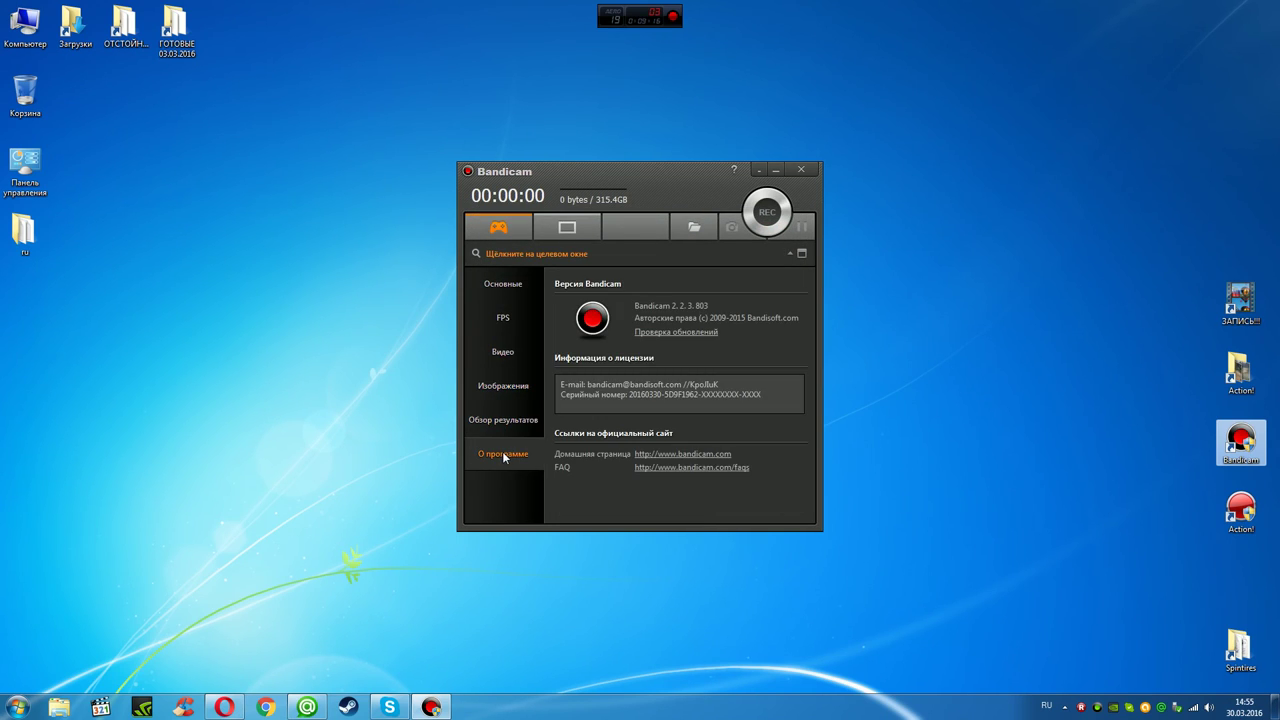
click(505, 279)
Switch to the screen-area recording mode and hide the area frame in the system tray
click(577, 228)
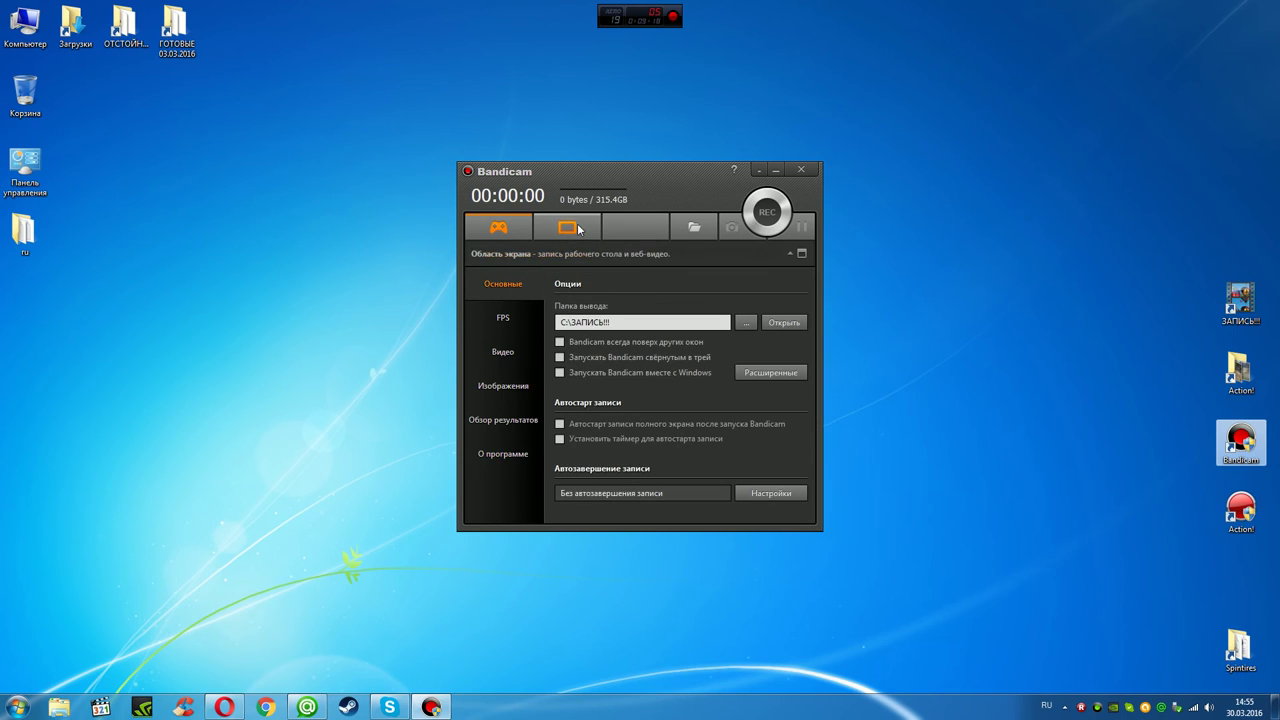
click(569, 228)
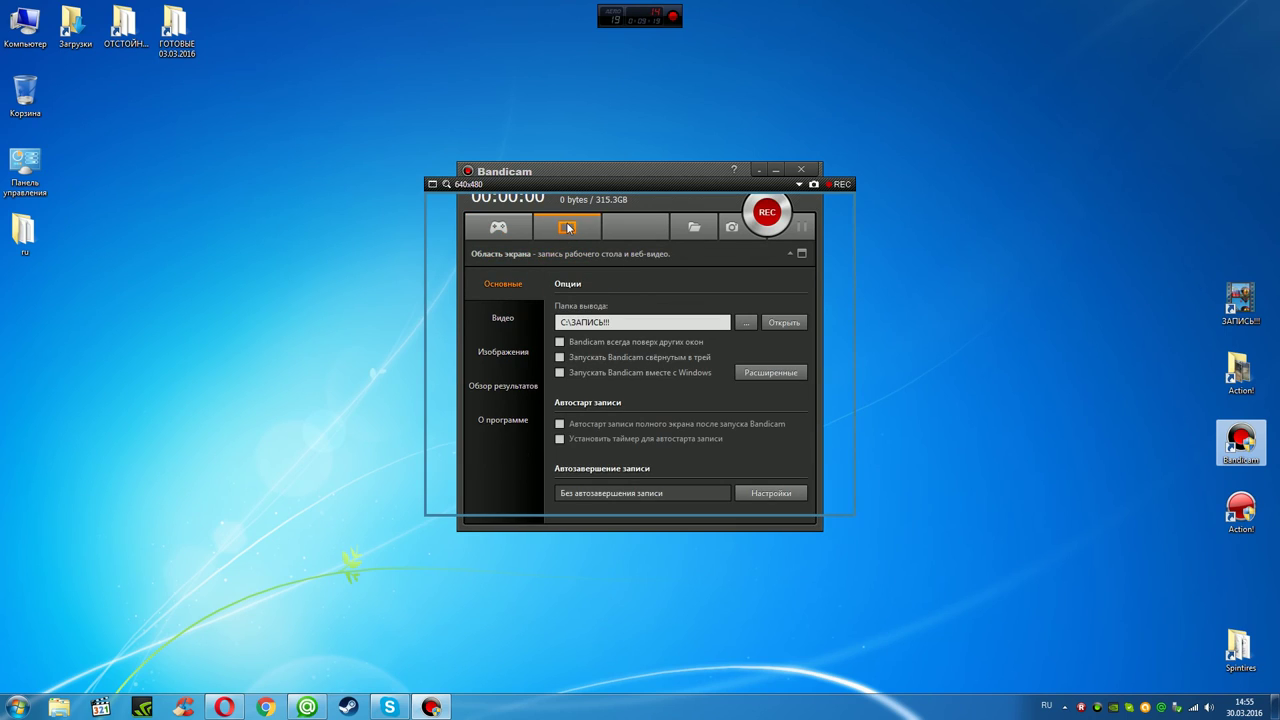
click(798, 184)
click(858, 200)
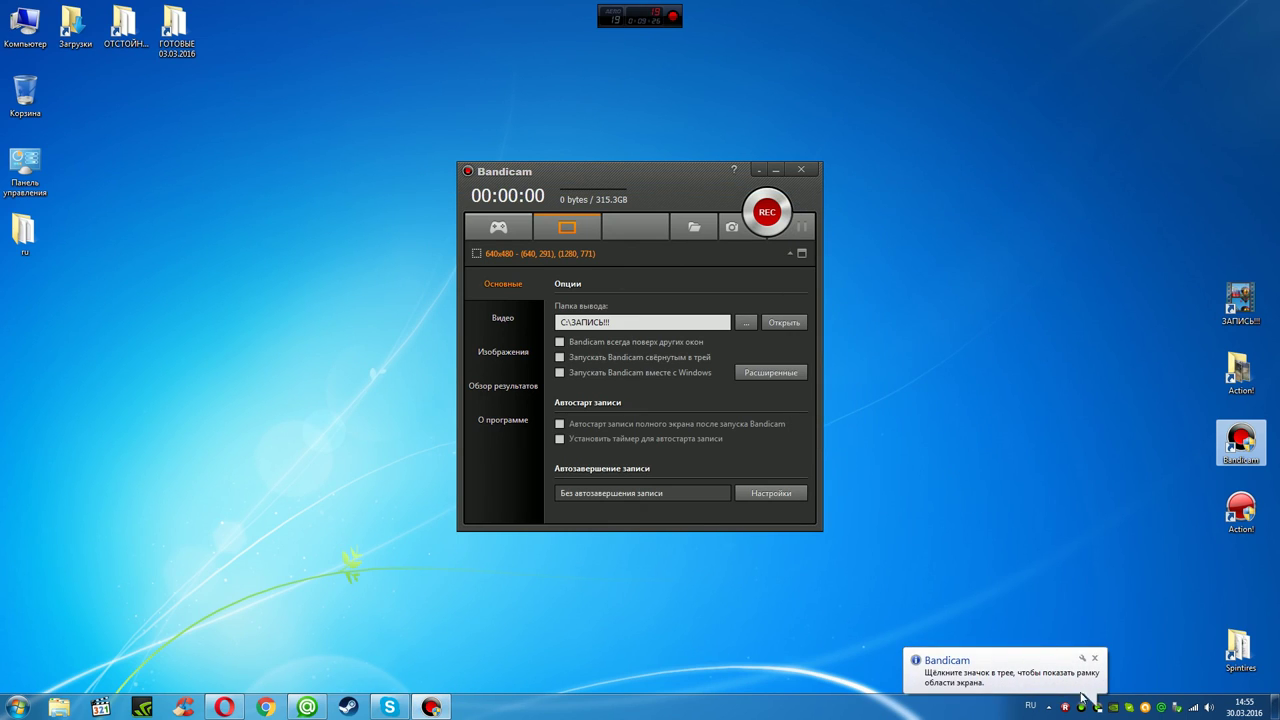
click(1095, 660)
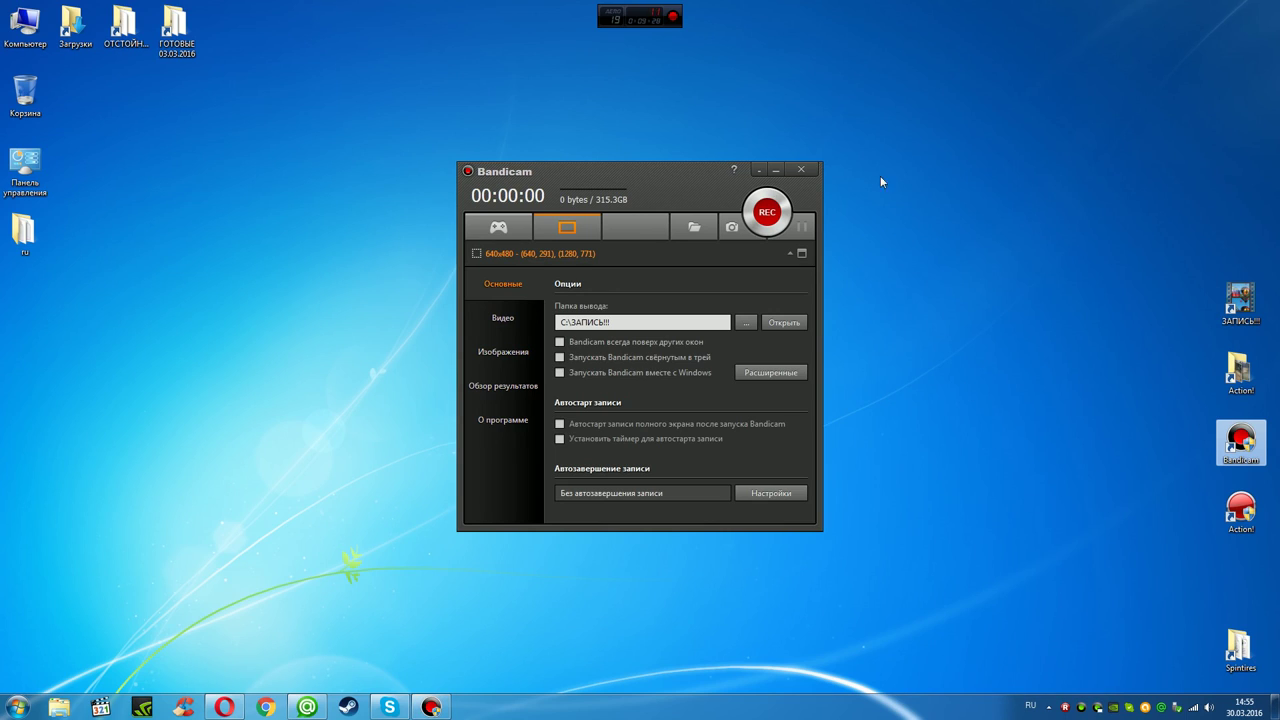